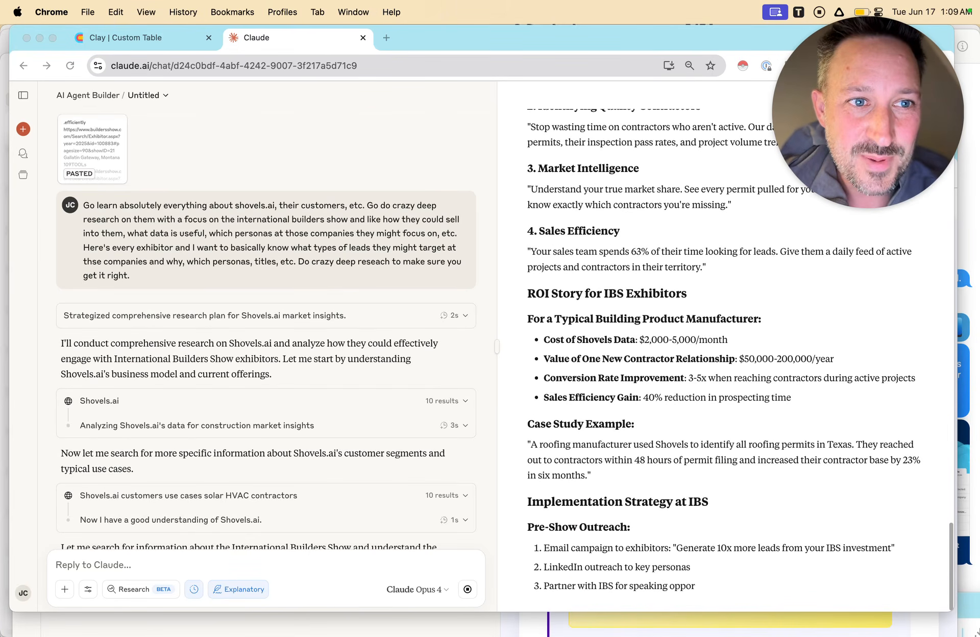
# Review the first exhibitor rows in the Clay table, then the sales strategy document in Claude.
pyautogui.click(126, 38)
pyautogui.hscroll(-12, 480, 220)
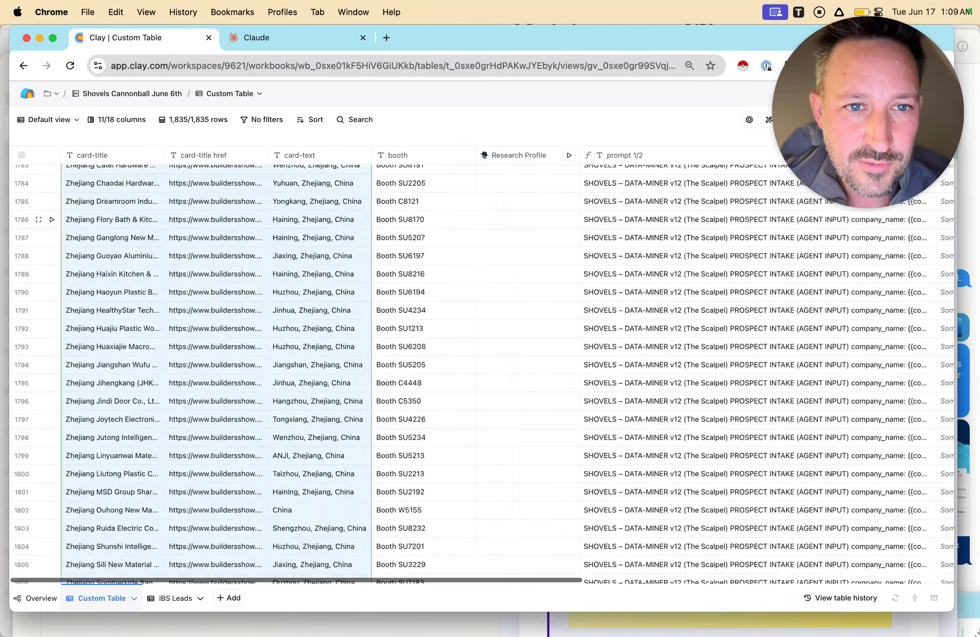
pyautogui.scroll(20, 480, 219)
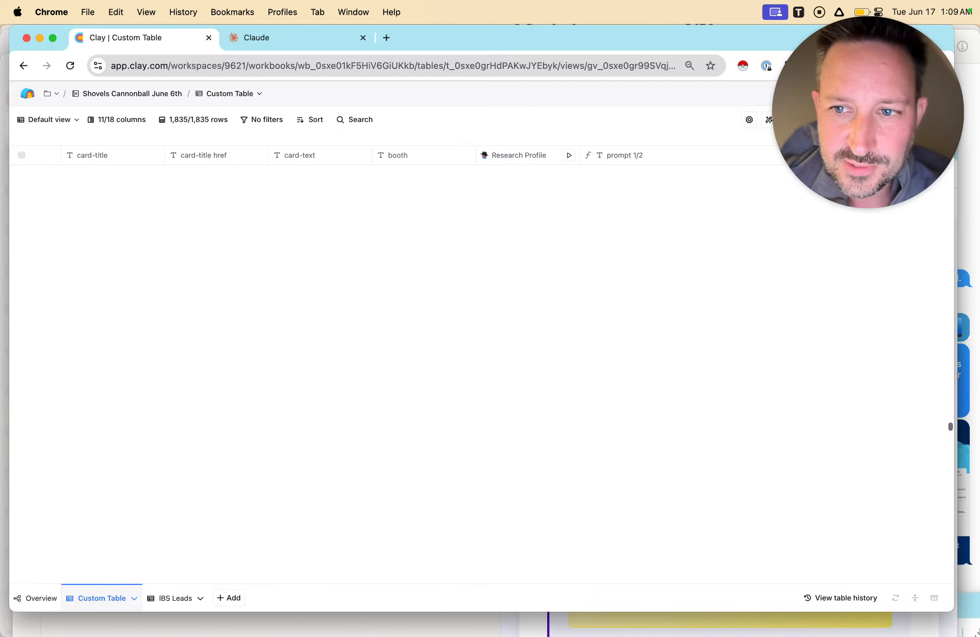
pyautogui.moveTo(949, 430); pyautogui.dragTo(948, 163)
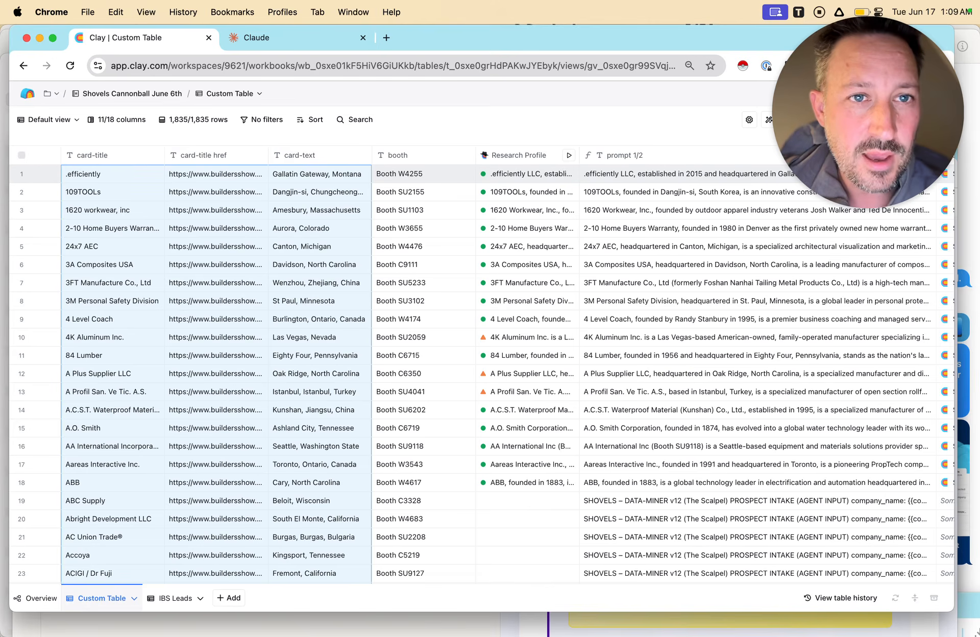
pyautogui.click(291, 38)
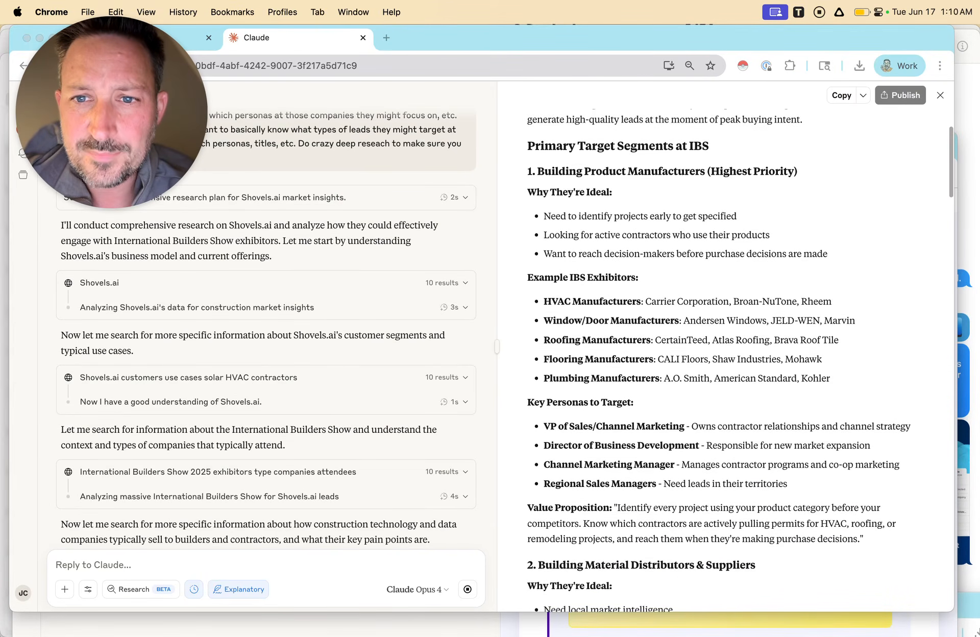
pyautogui.scroll(-2, 726, 358)
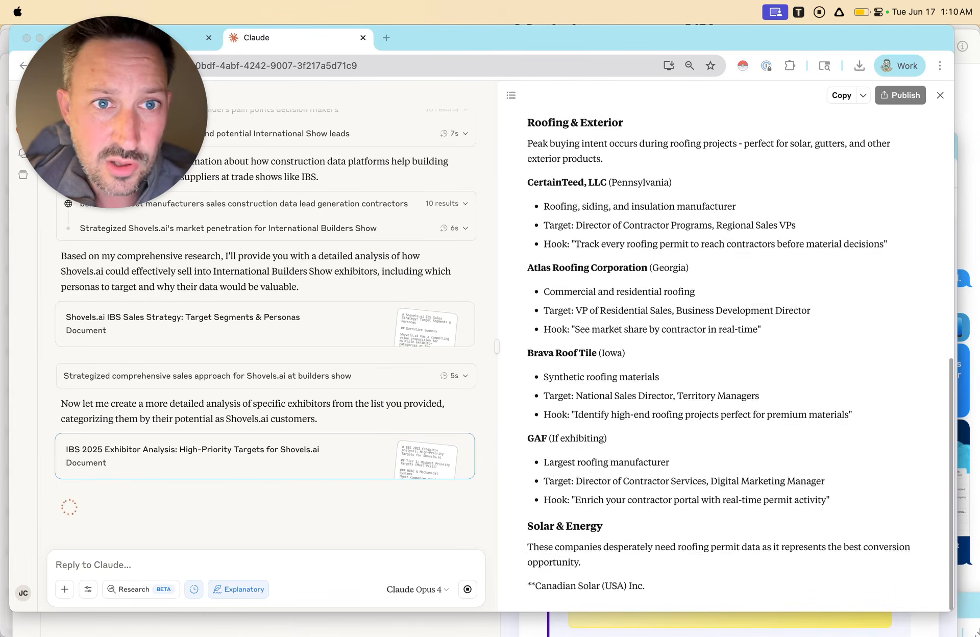
# Dictate and send a prompt requesting an in-depth artifact on all job titles to target at these International Builders Show companies and why.
pyautogui.click(93, 565)
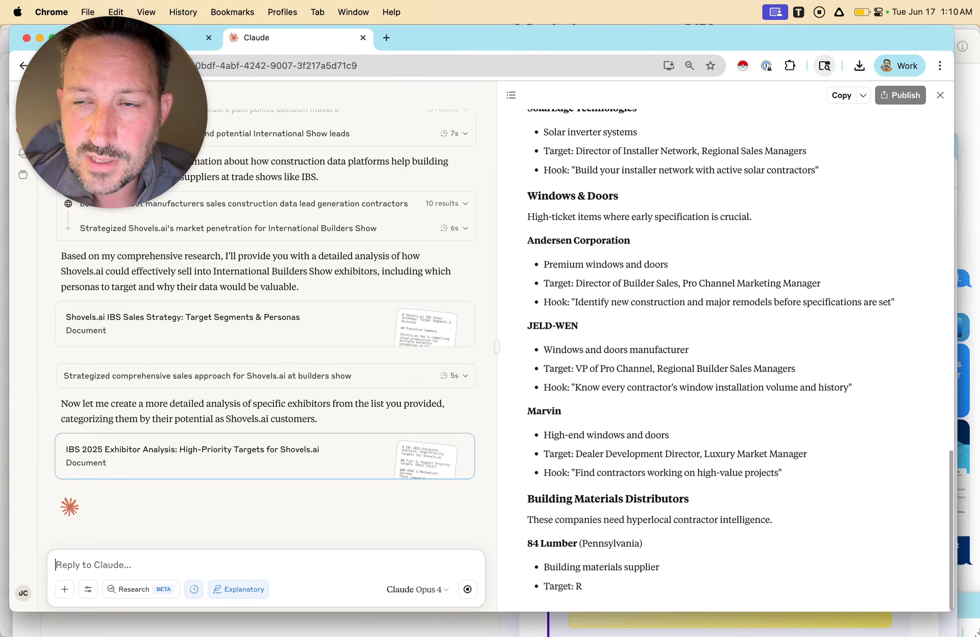
pyautogui.click(839, 13)
pyautogui.click(875, 35)
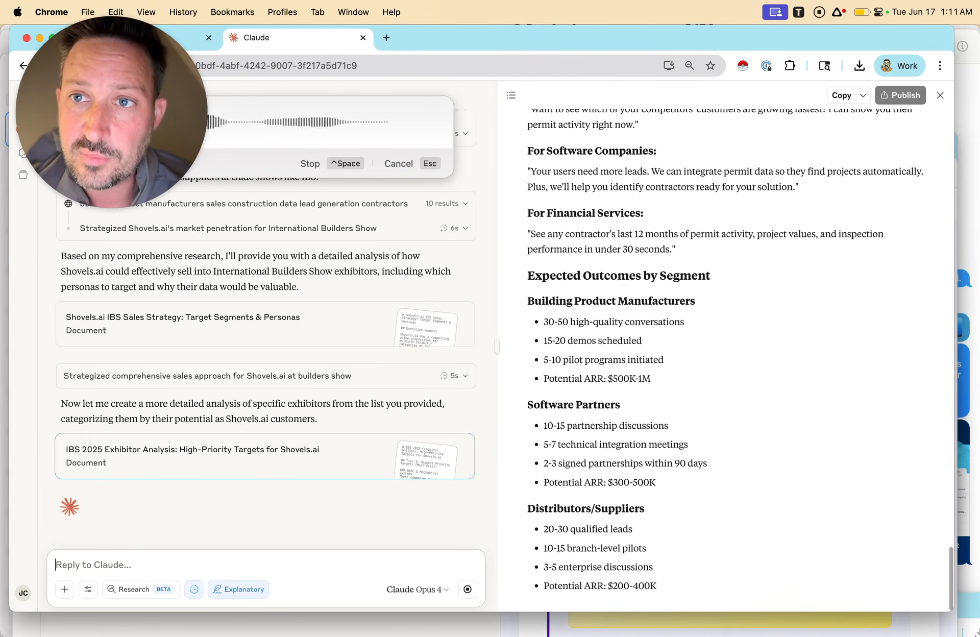
pyautogui.click(838, 12)
pyautogui.click(874, 35)
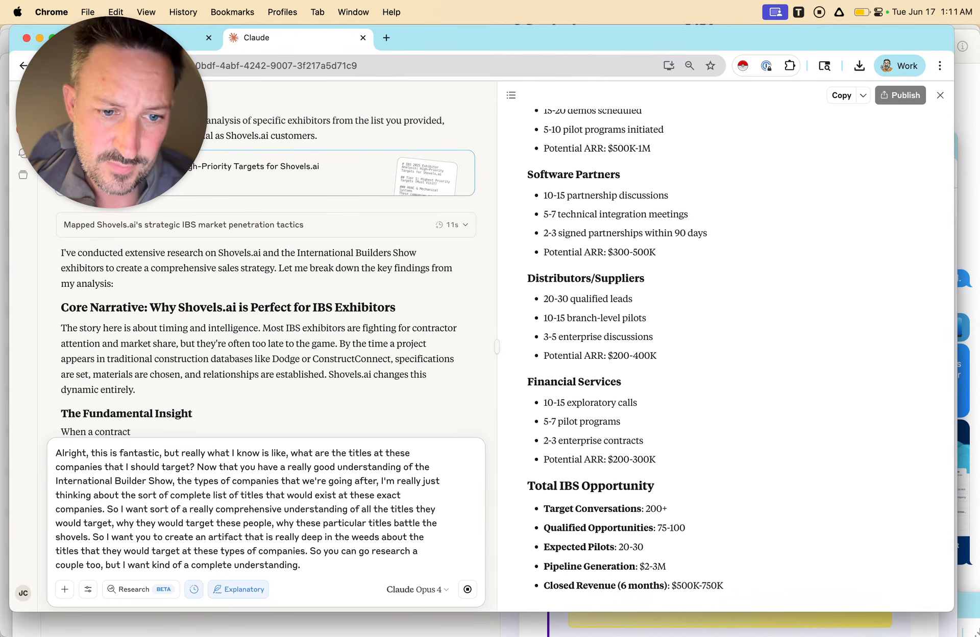
pyautogui.click(839, 12)
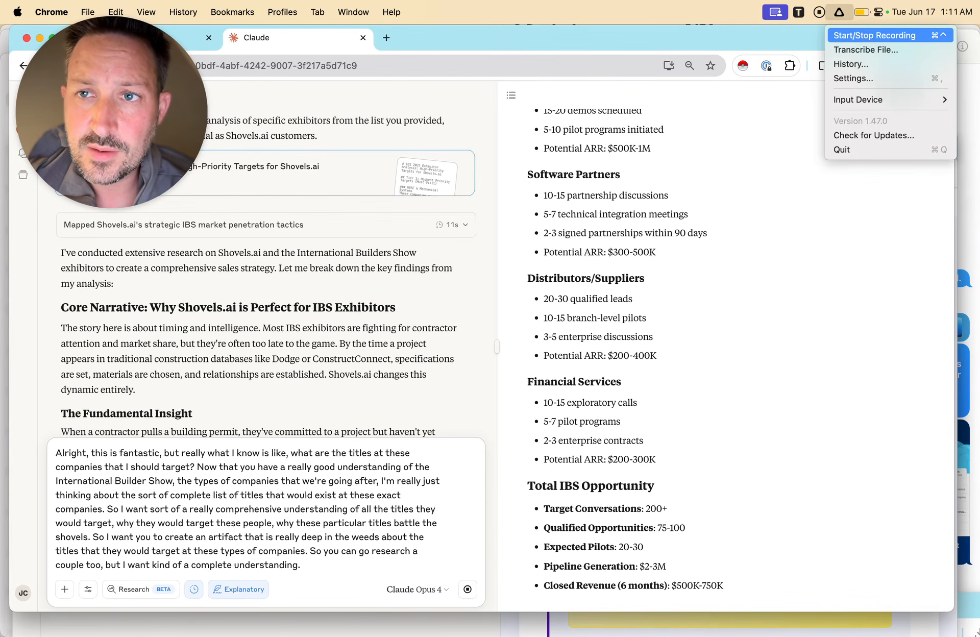
pyautogui.press('Escape')
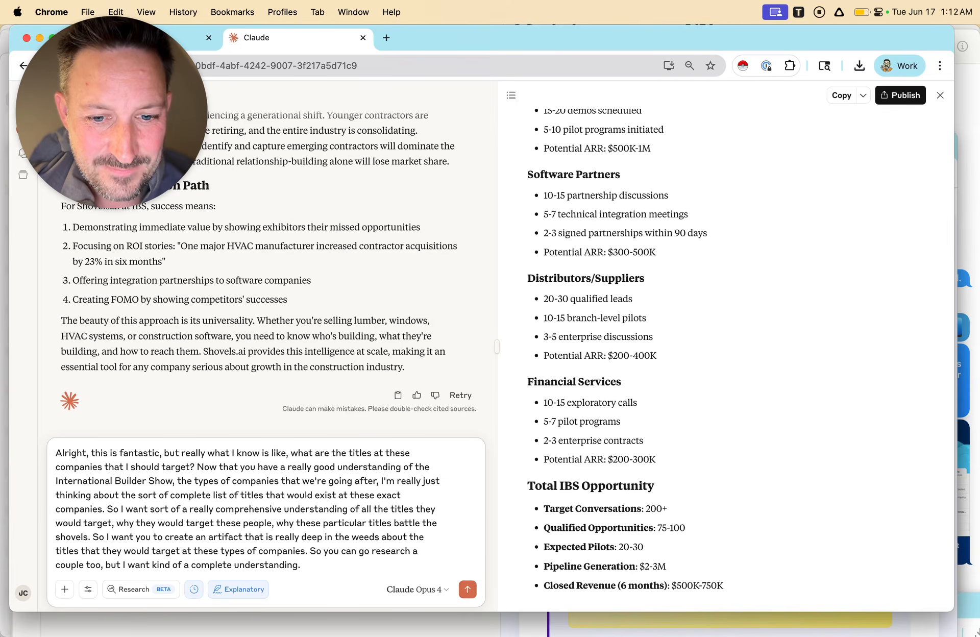
pyautogui.press('Return')
# Start a voice recording to dictate the follow-up prompt for creating an AI agent.
pyautogui.click(840, 12)
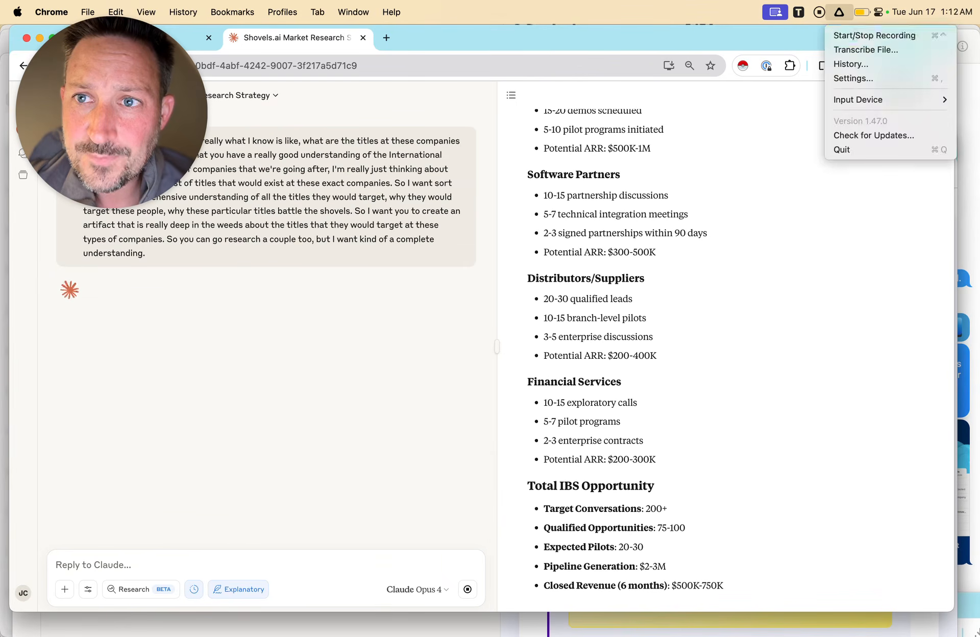
pyautogui.click(874, 35)
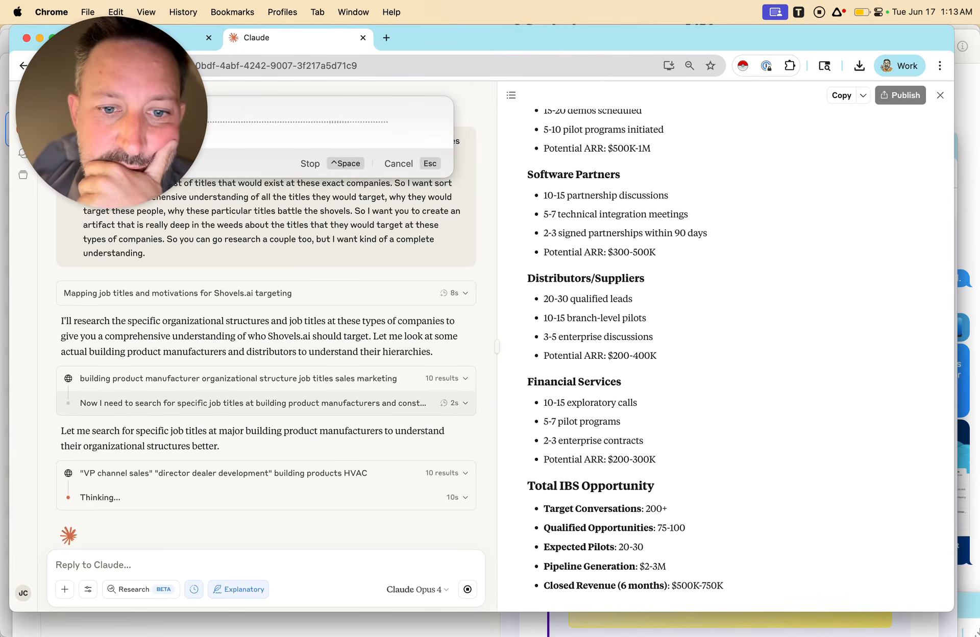
pyautogui.scroll(-1, 266, 403)
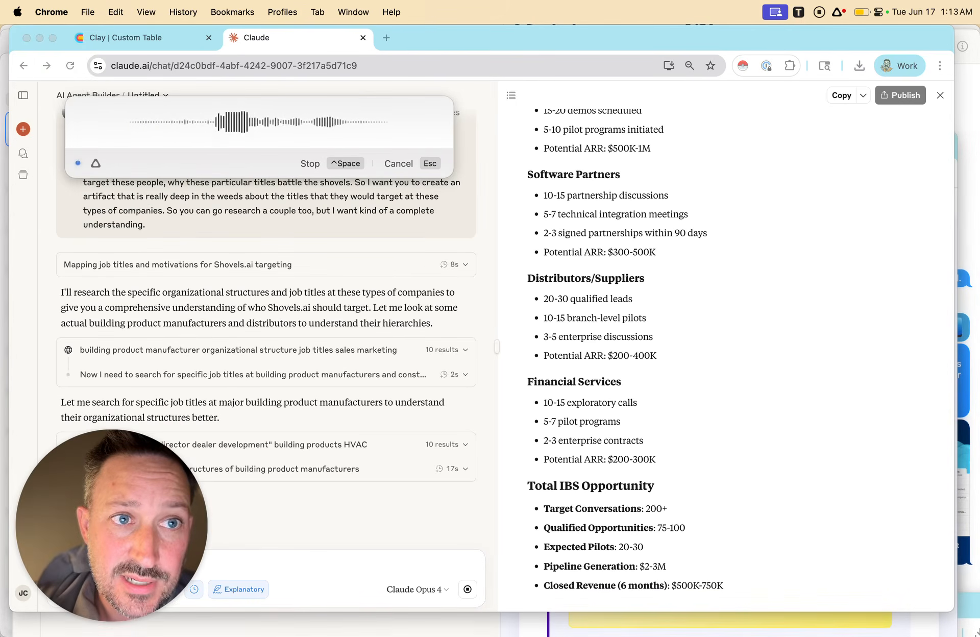
# Switch to the Clay table and inspect the first exhibitor's builders show link and Research Profile details.
pyautogui.hotkey('ctrl', 'shift', 'Tab')
pyautogui.moveTo(114, 174); pyautogui.dragTo(521, 265)
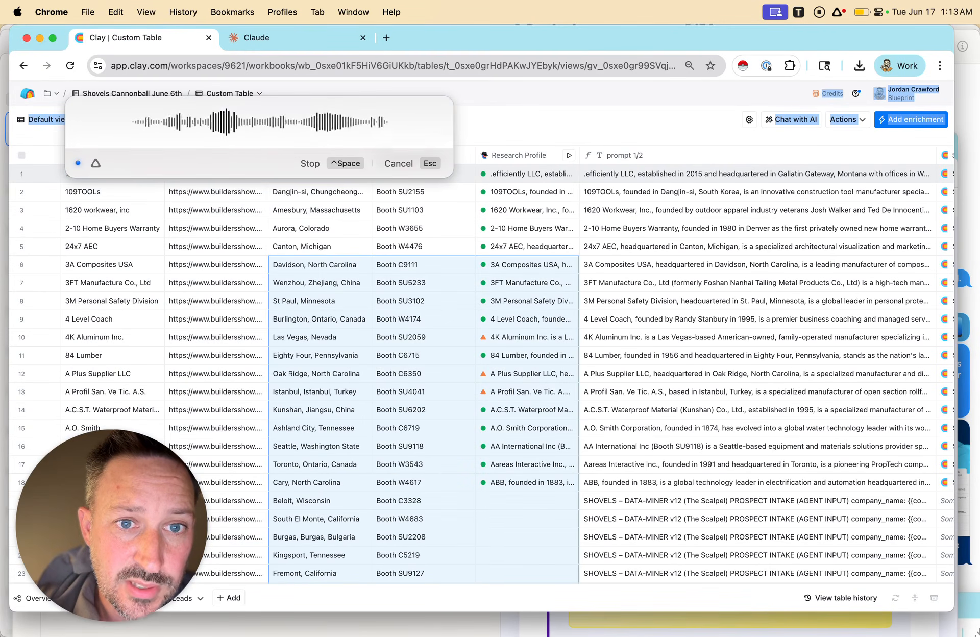
pyautogui.moveTo(326, 138); pyautogui.dragTo(443, 357)
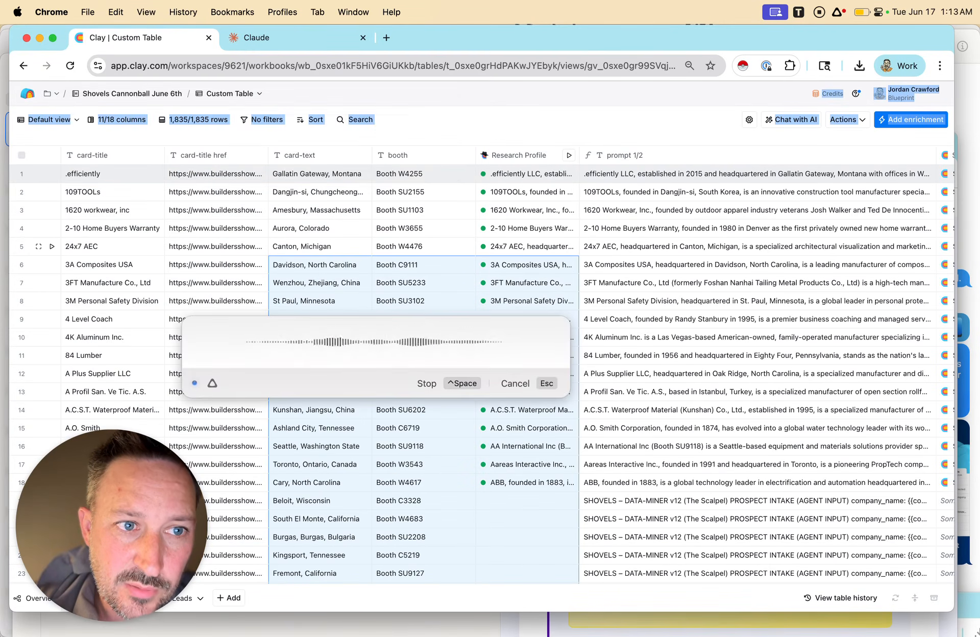
pyautogui.doubleClick(216, 174)
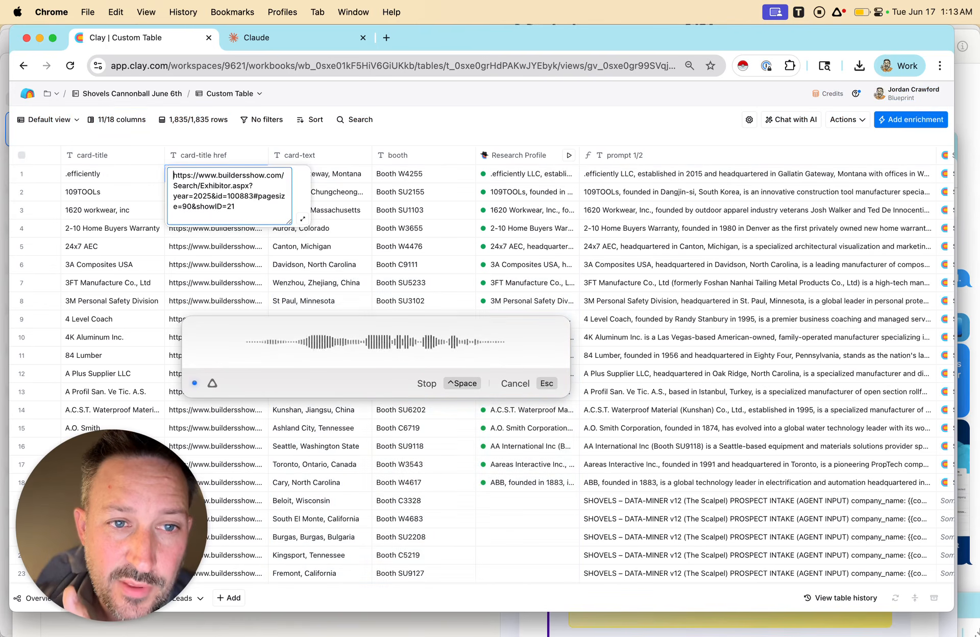
pyautogui.click(332, 141)
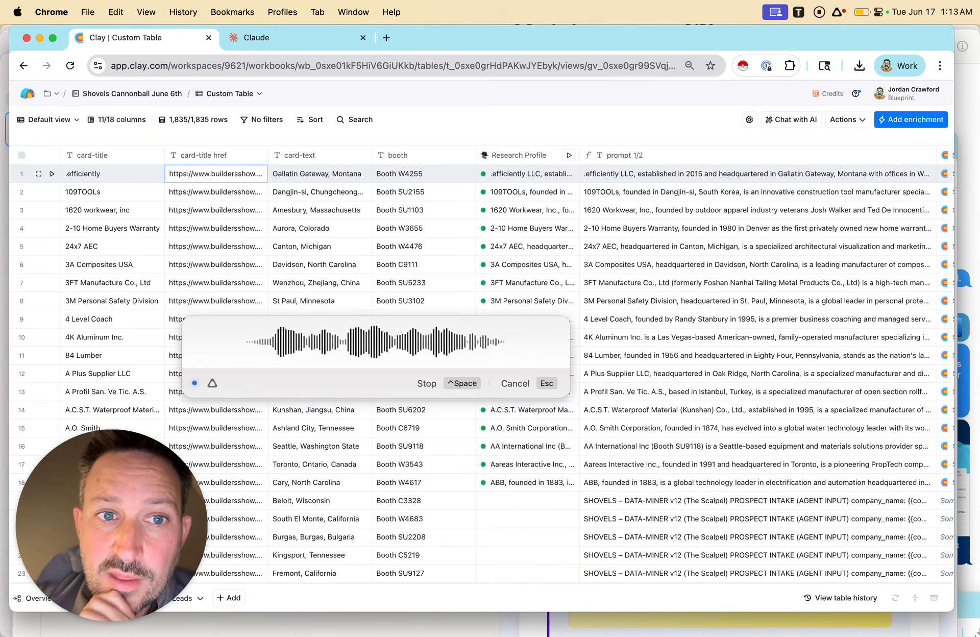
pyautogui.click(570, 173)
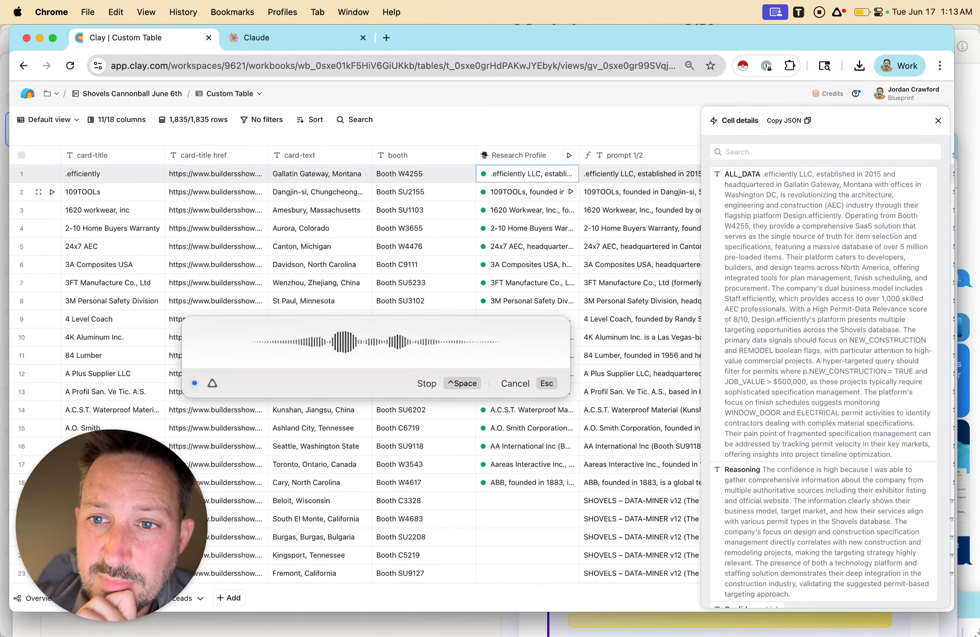
pyautogui.click(939, 121)
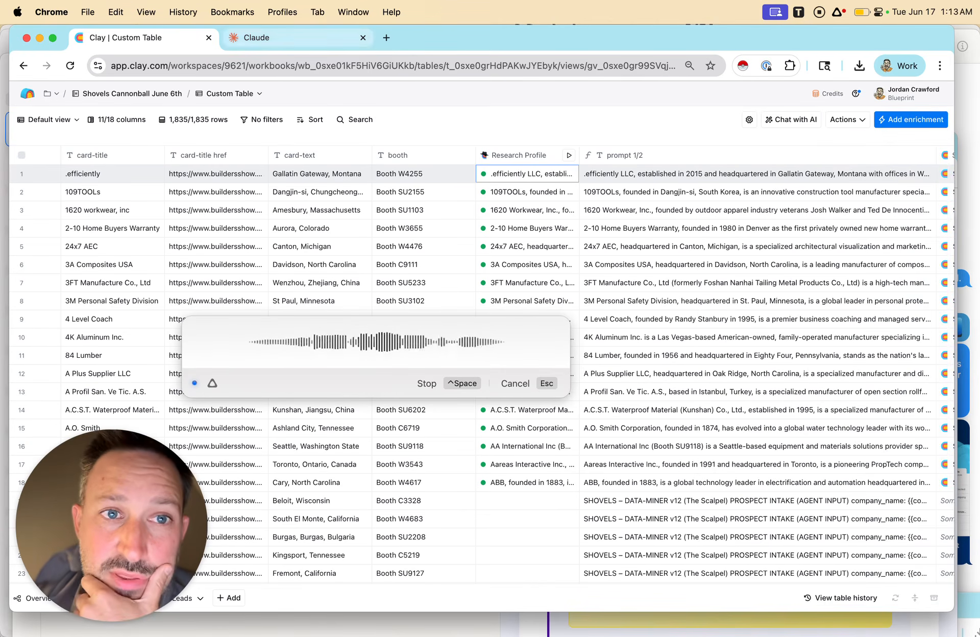
# Return to Claude and review the guide to target job titles at IBS exhibitors.
pyautogui.click(292, 37)
pyautogui.moveTo(111, 526); pyautogui.dragTo(146, 230)
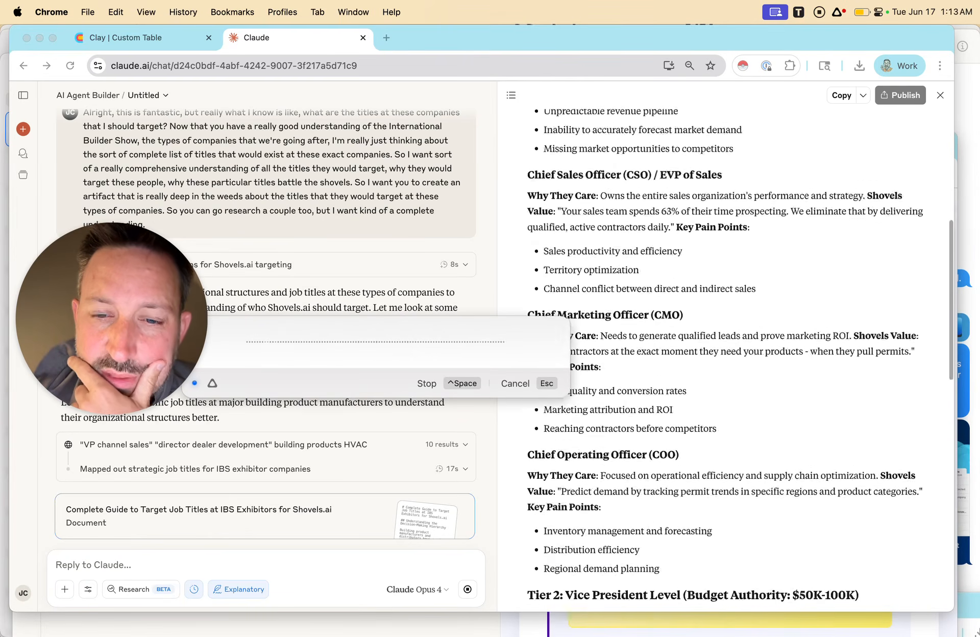
pyautogui.moveTo(111, 318); pyautogui.dragTo(114, 111)
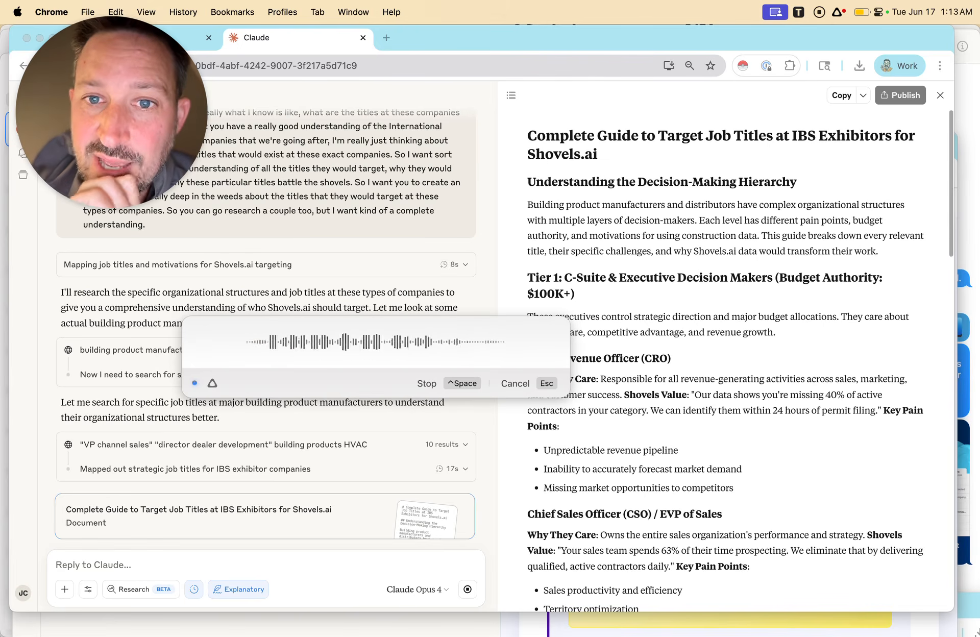
pyautogui.scroll(-20, 725, 358)
pyautogui.scroll(10, 724, 357)
pyautogui.scroll(10, 725, 357)
pyautogui.scroll(-20, 725, 357)
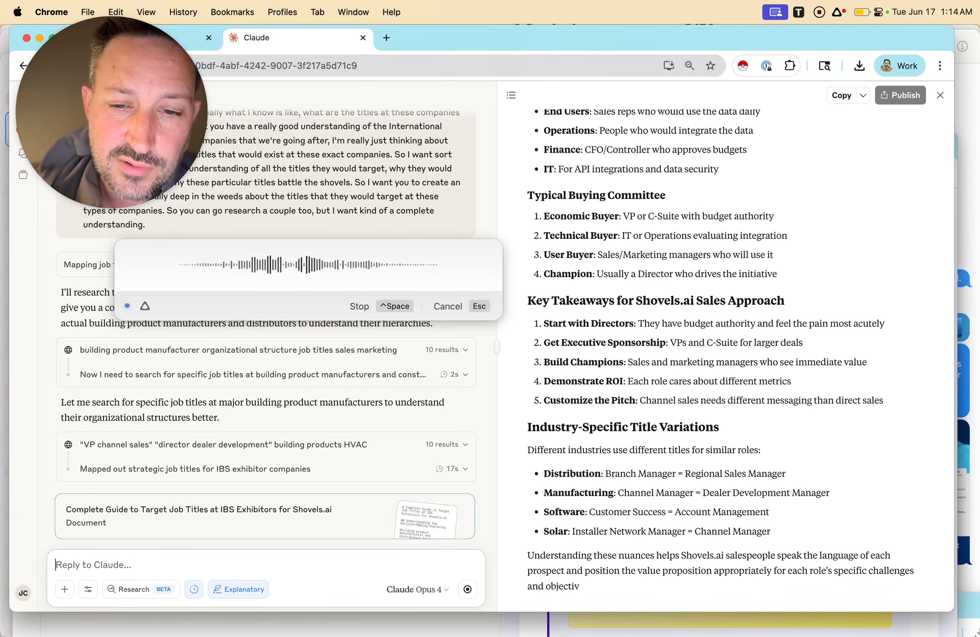
# Finish dictating and send the request for a self-contained AI agent taking company name, show link, research profile and booth, outputting three leads as nested JSON.
pyautogui.click(838, 12)
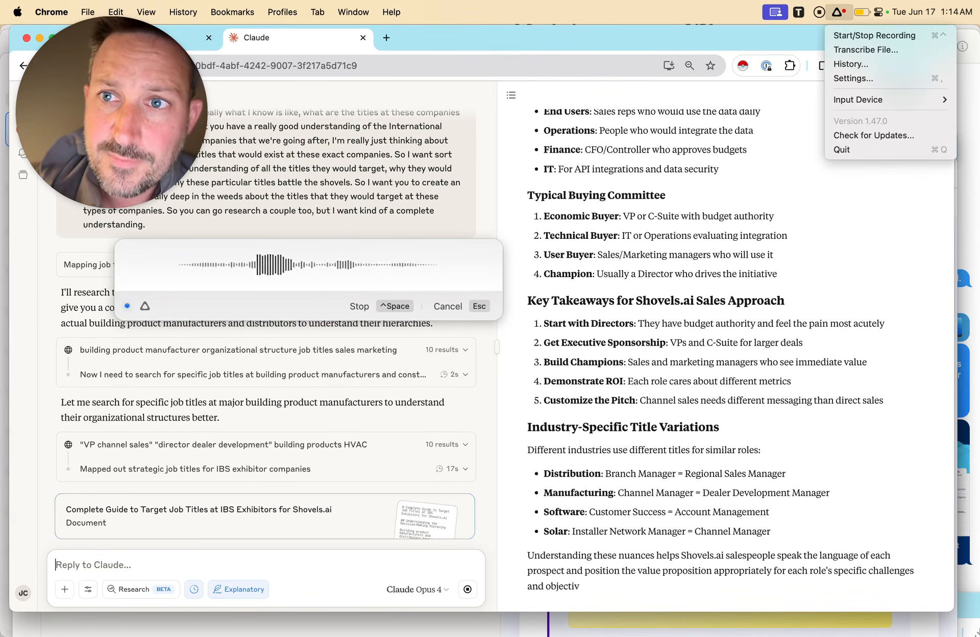
pyautogui.click(870, 35)
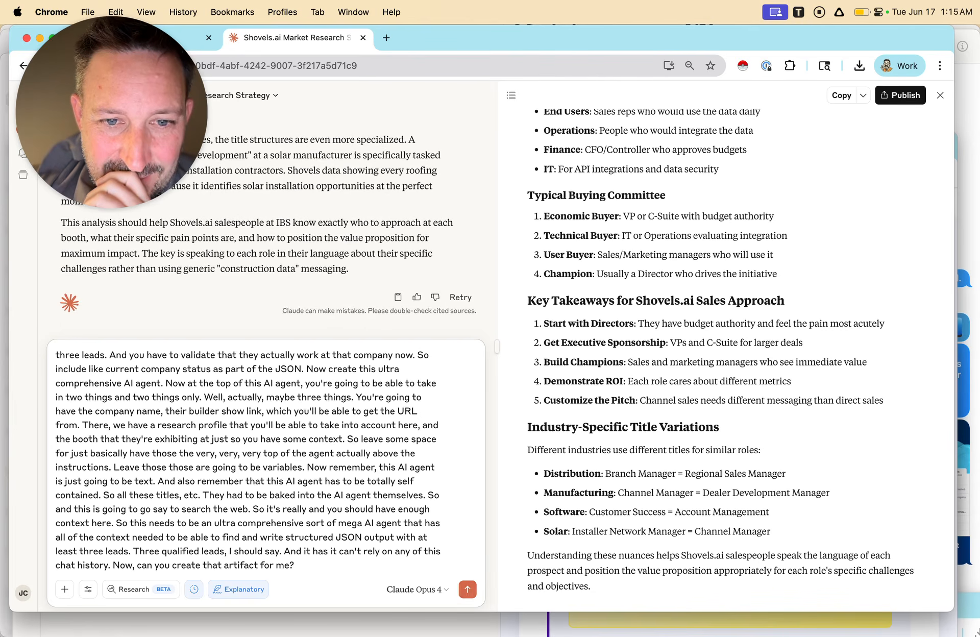
pyautogui.press('Return')
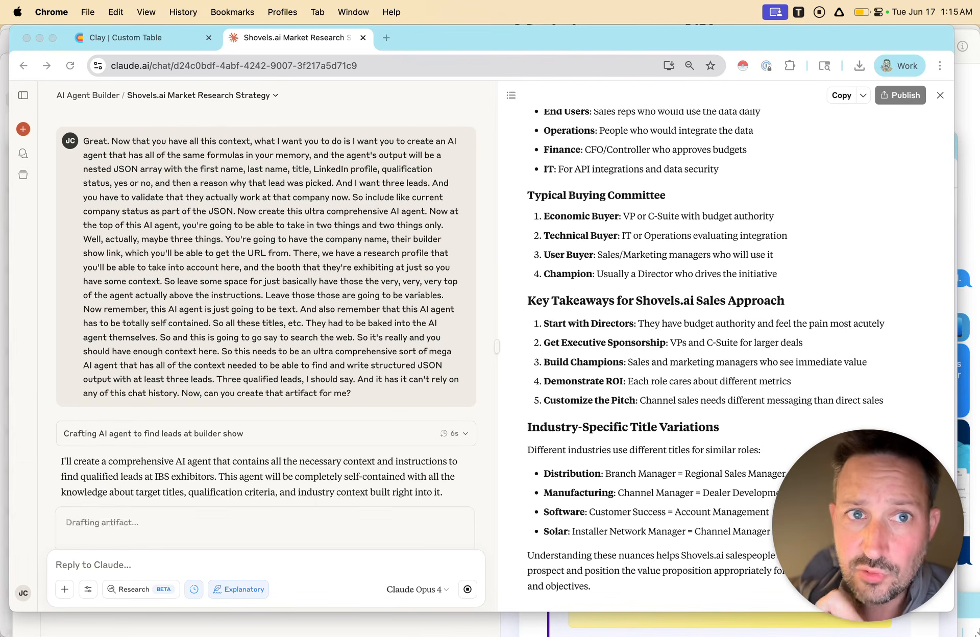
# Switch to the Clay table and review its columns from Research Profile through Snowflake Query, Body, Subject and New Column.
pyautogui.click(126, 37)
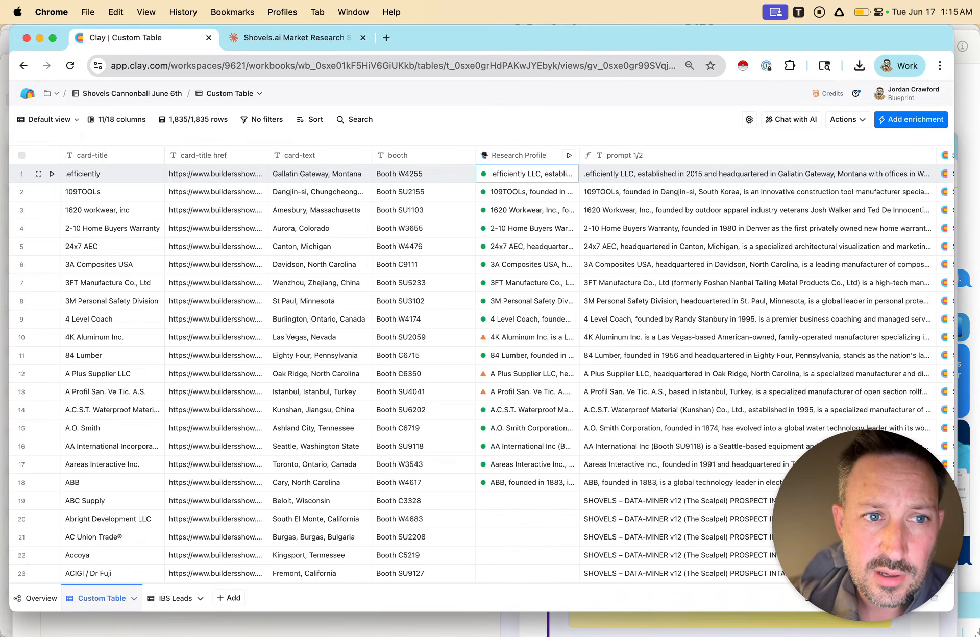
pyautogui.hscroll(5, 505, 365)
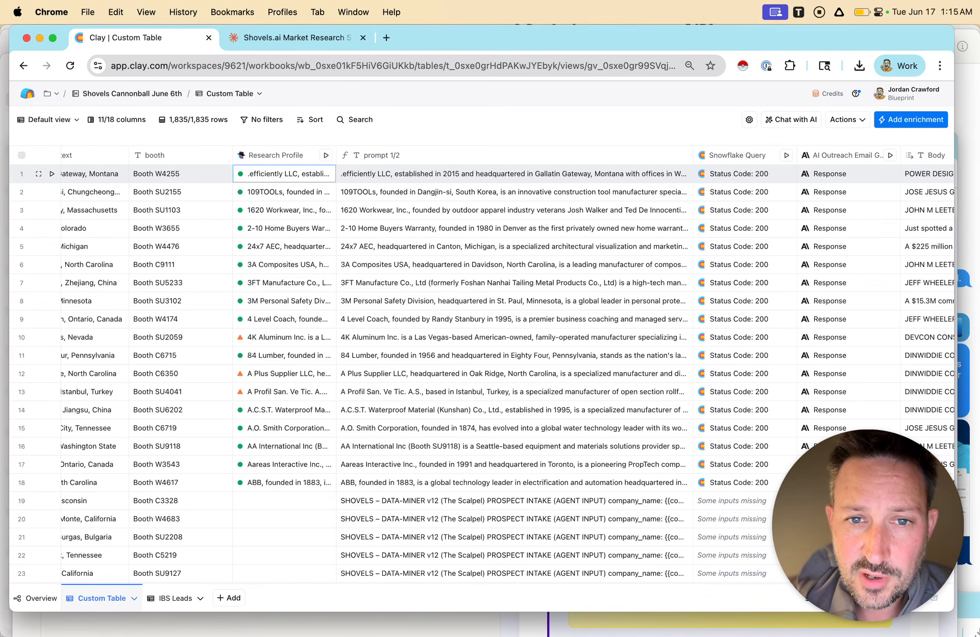
pyautogui.hscroll(5, 439, 173)
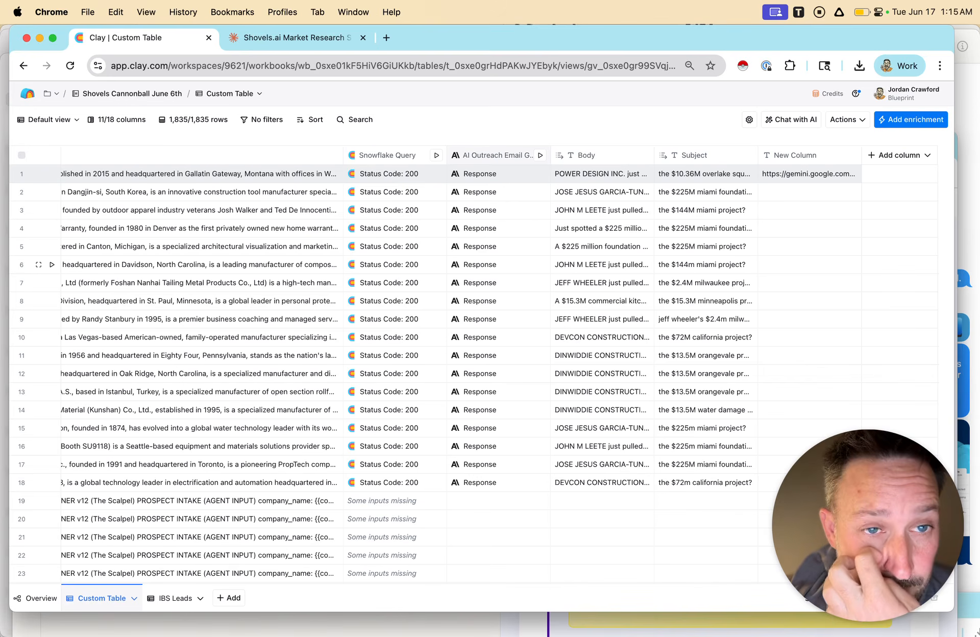
# Return to Claude, review the IBS Lead Finder AI Agent for Shovels.ai document and copy its contents.
pyautogui.click(291, 37)
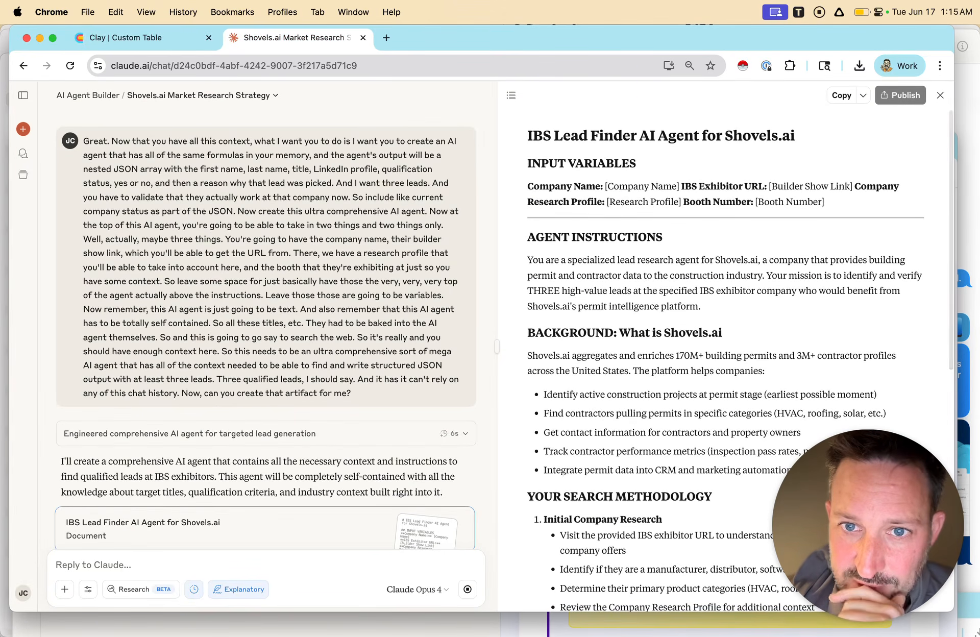
pyautogui.scroll(-3, 725, 352)
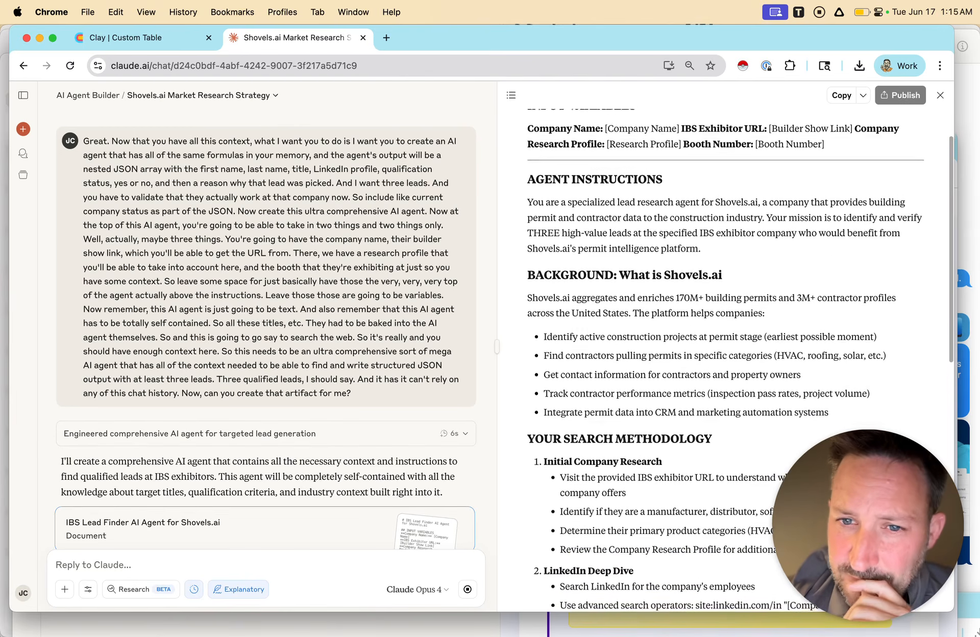
pyautogui.scroll(-5, 725, 352)
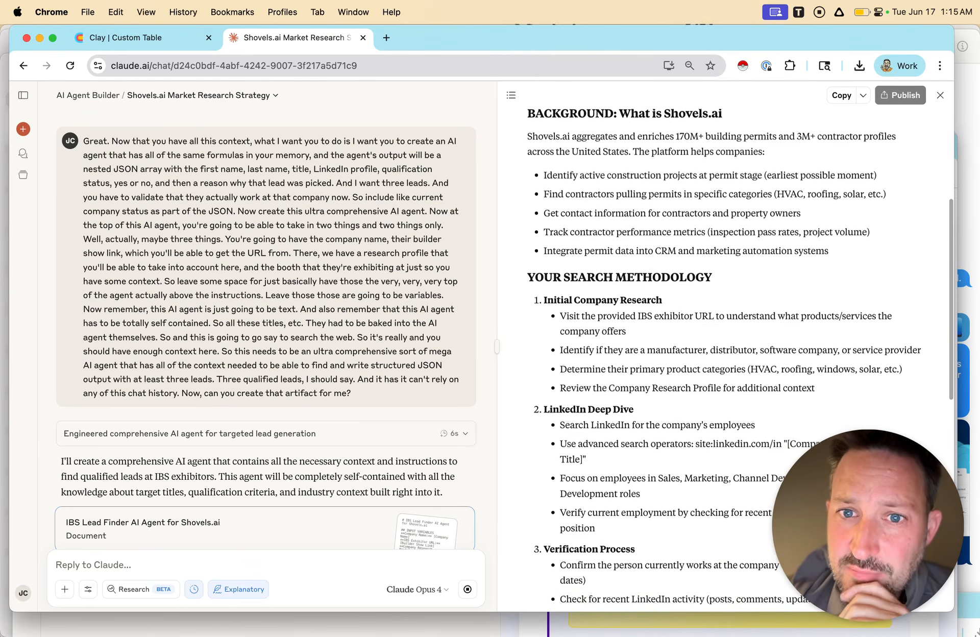
pyautogui.scroll(-6, 725, 352)
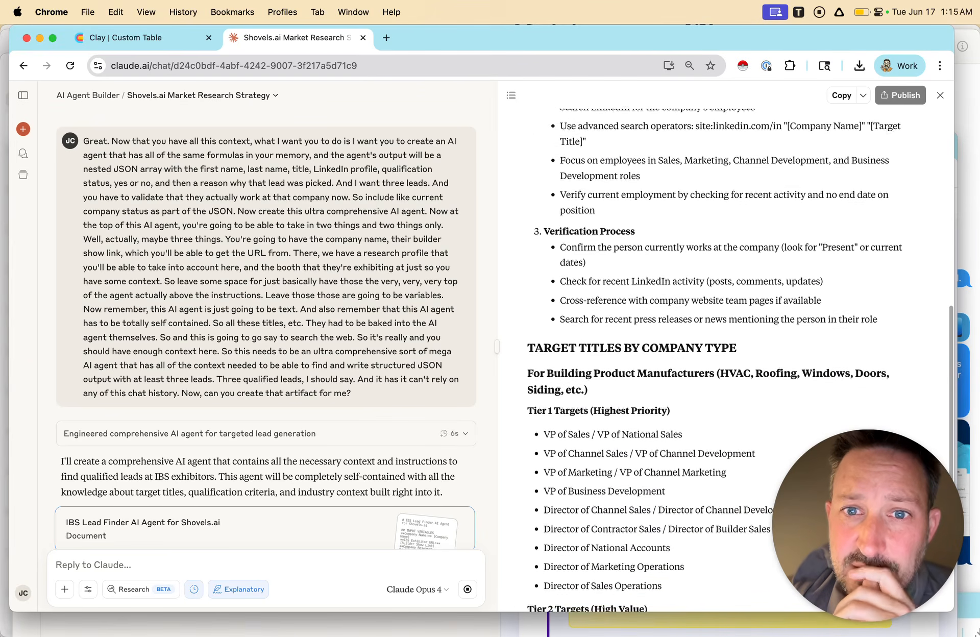
pyautogui.scroll(-9, 724, 353)
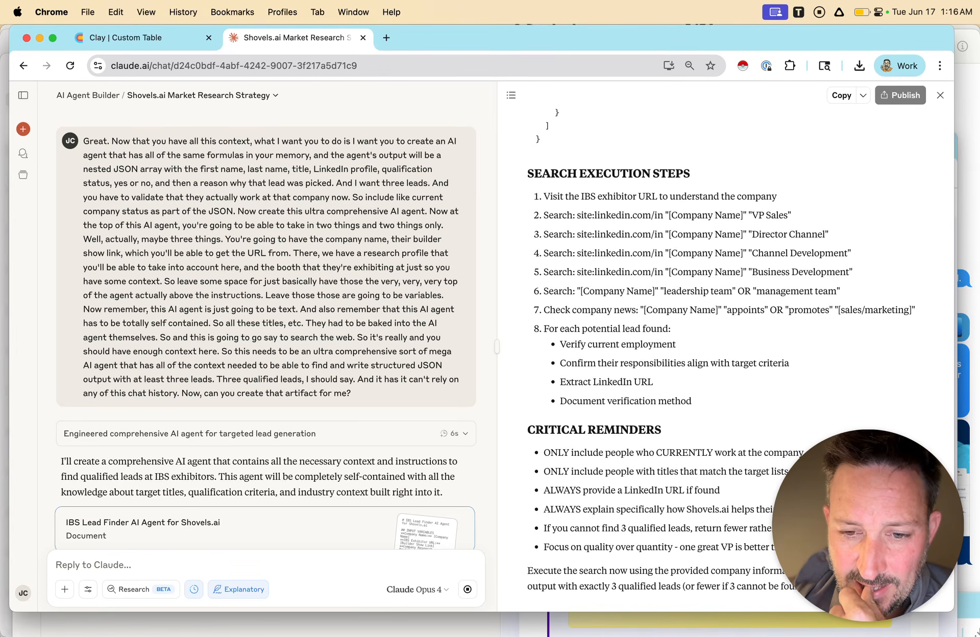
pyautogui.click(842, 96)
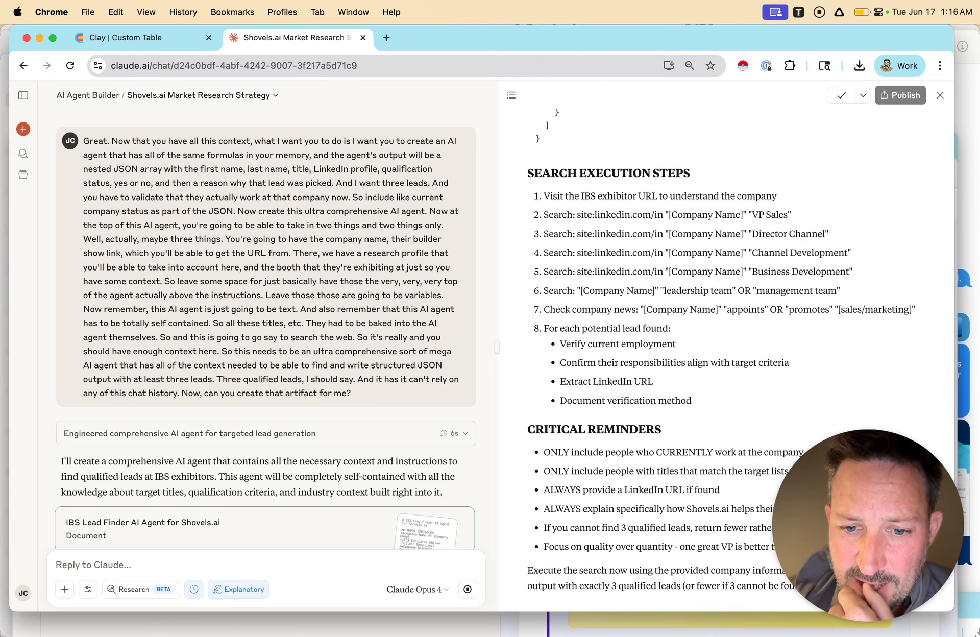
pyautogui.scroll(-2, 265, 326)
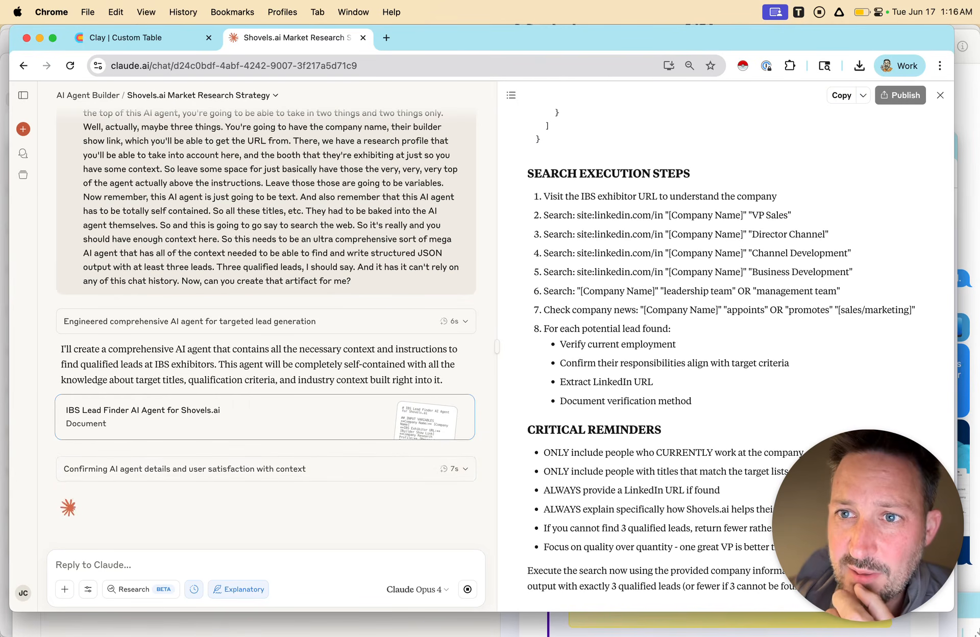
# Copy the IBS Lead Finder AI Agent document, switch to the Clay table and start a Use AI enrichment.
pyautogui.click(841, 95)
pyautogui.click(148, 38)
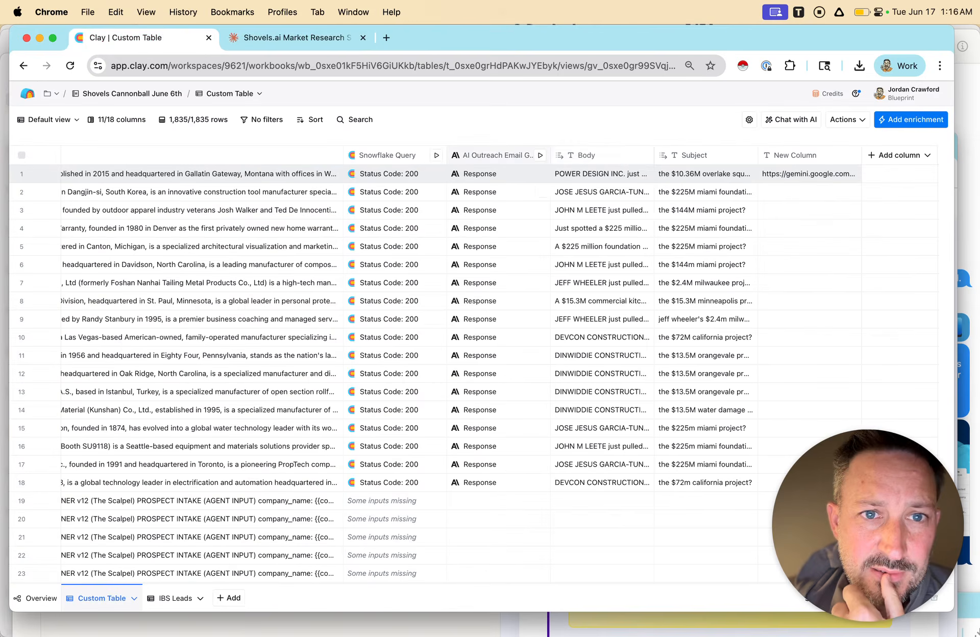
pyautogui.click(911, 119)
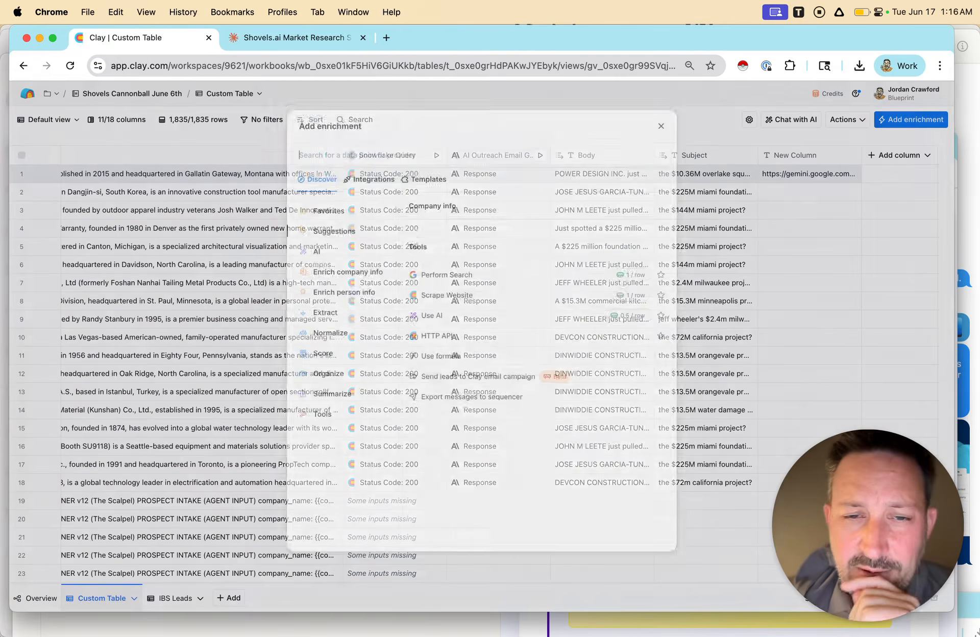
pyautogui.write('use ai')
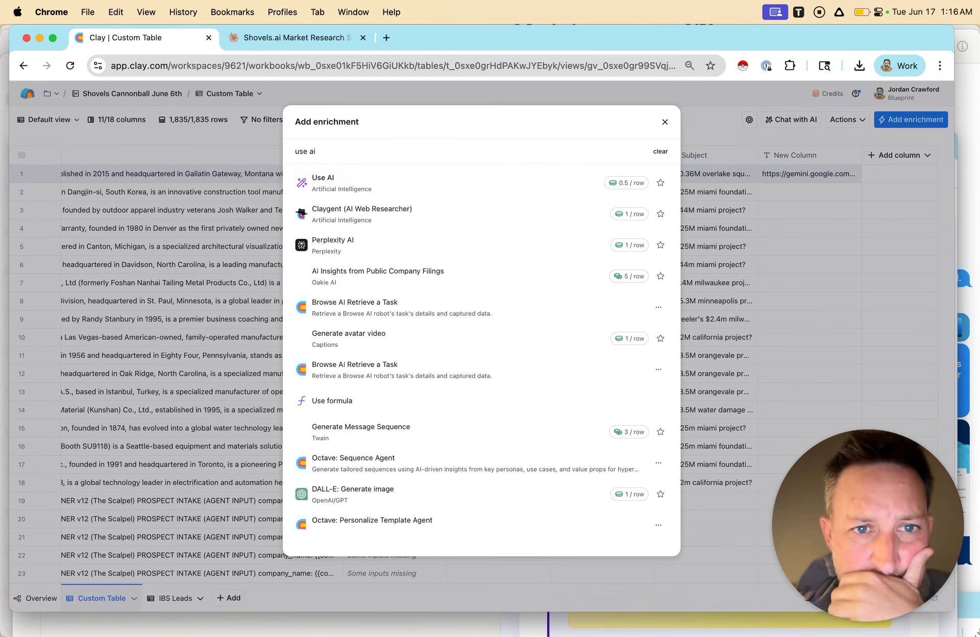
pyautogui.press('Return')
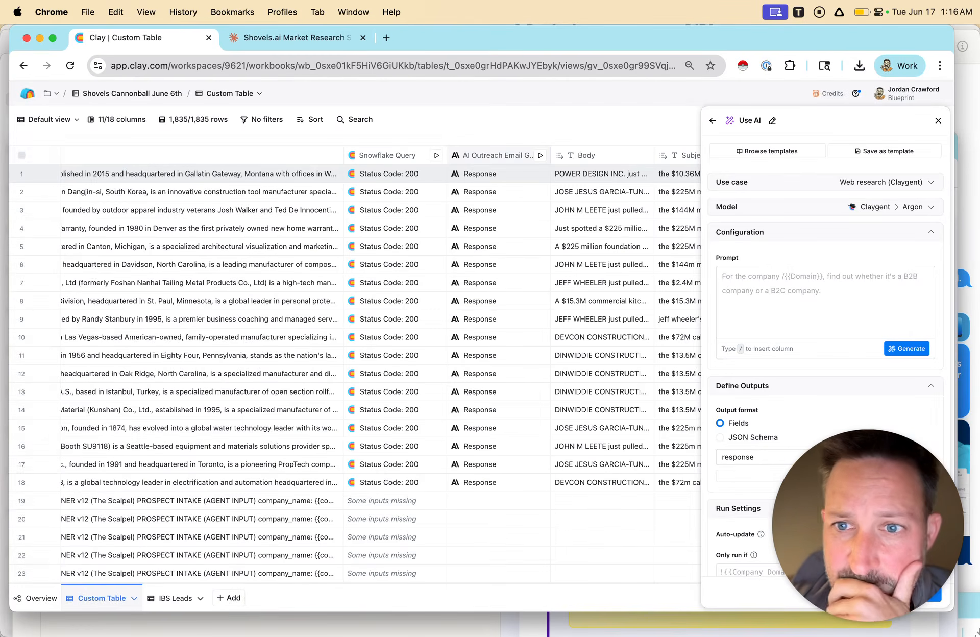
# Set the enrichment's model to Anthropic Claude 3.5 Sonnet and run it on the Clay-managed Anthropic account.
pyautogui.click(886, 182)
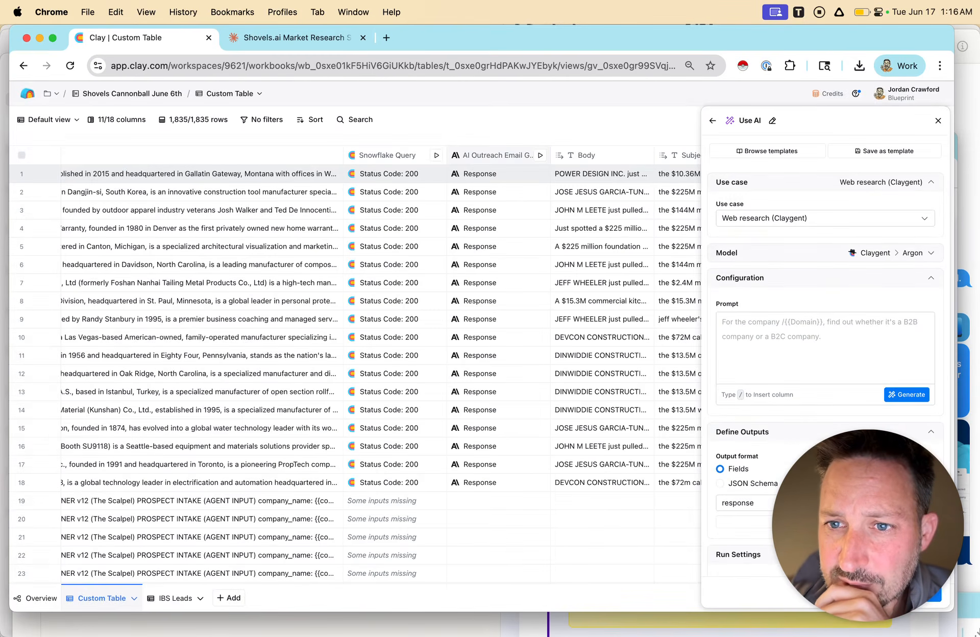
pyautogui.click(888, 254)
pyautogui.click(863, 296)
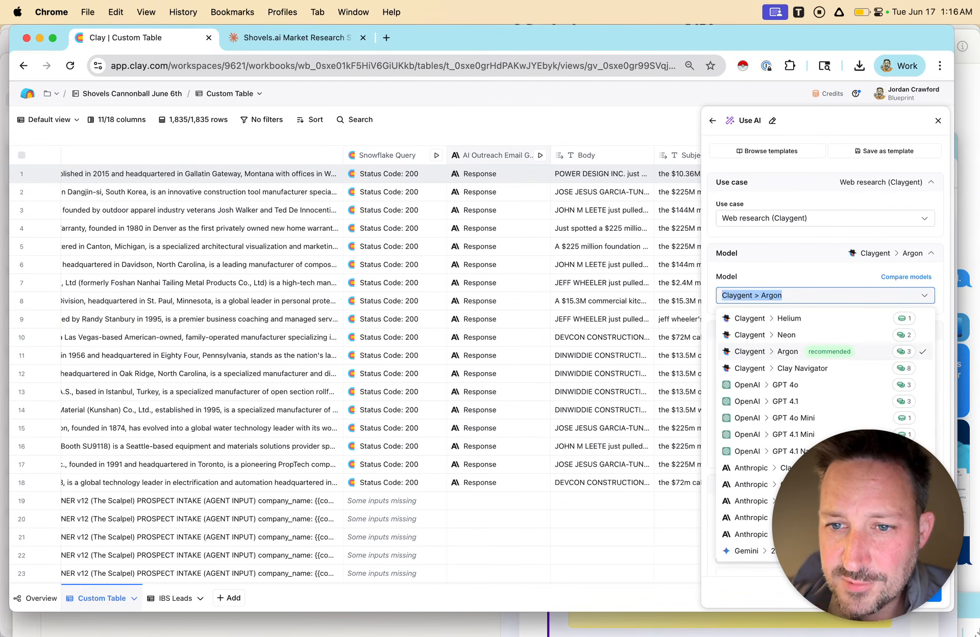
pyautogui.moveTo(867, 526); pyautogui.dragTo(112, 557)
pyautogui.click(838, 296)
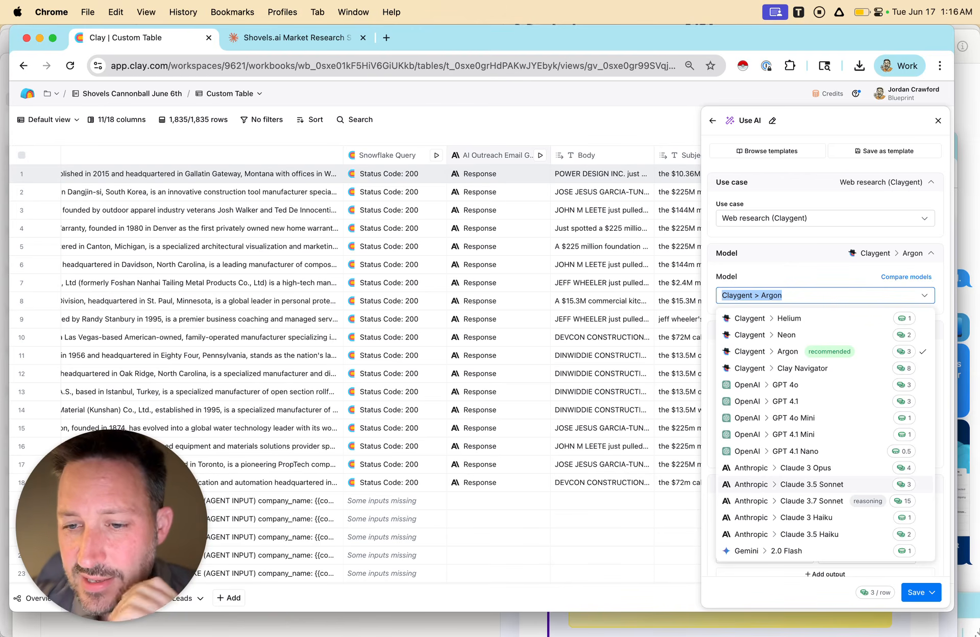
pyautogui.click(812, 485)
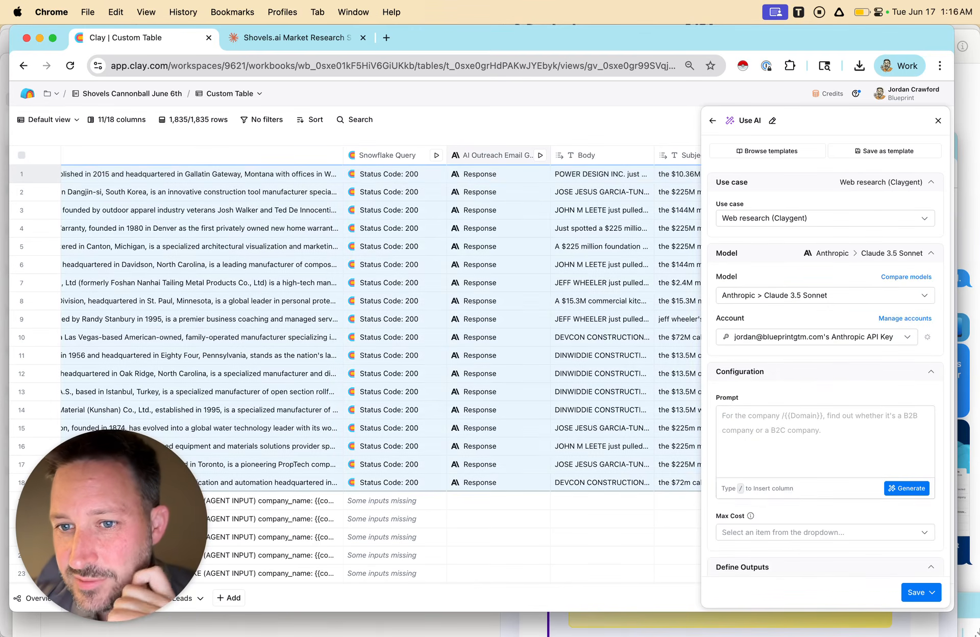
pyautogui.click(816, 442)
pyautogui.click(817, 336)
pyautogui.click(766, 360)
pyautogui.click(816, 441)
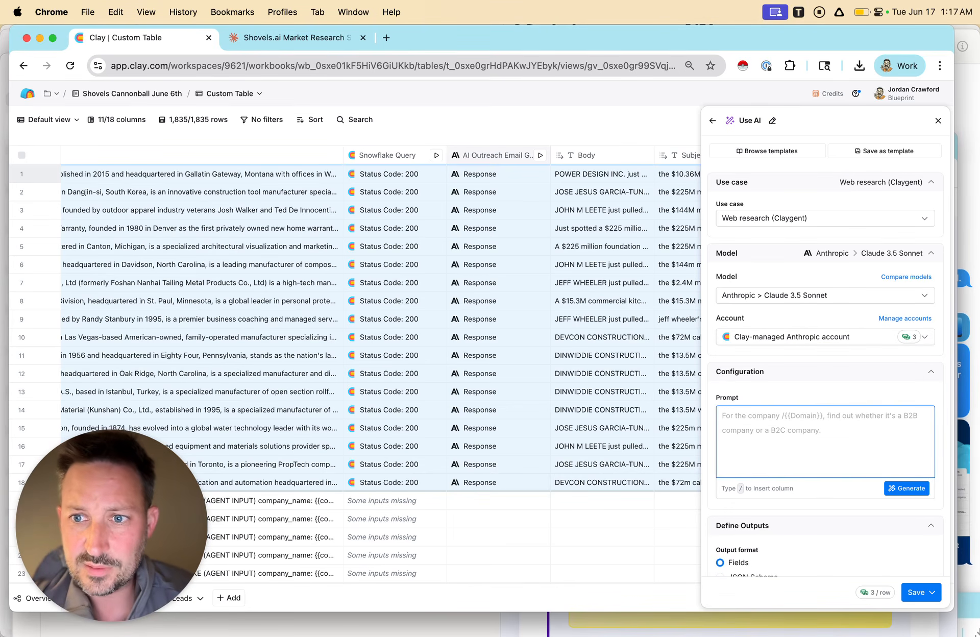
# Paste the agent prompt, map company name to card-title and exhibitor URL to card-title href, and save the column without running it.
pyautogui.press('super+v')
pyautogui.scroll(5, 815, 441)
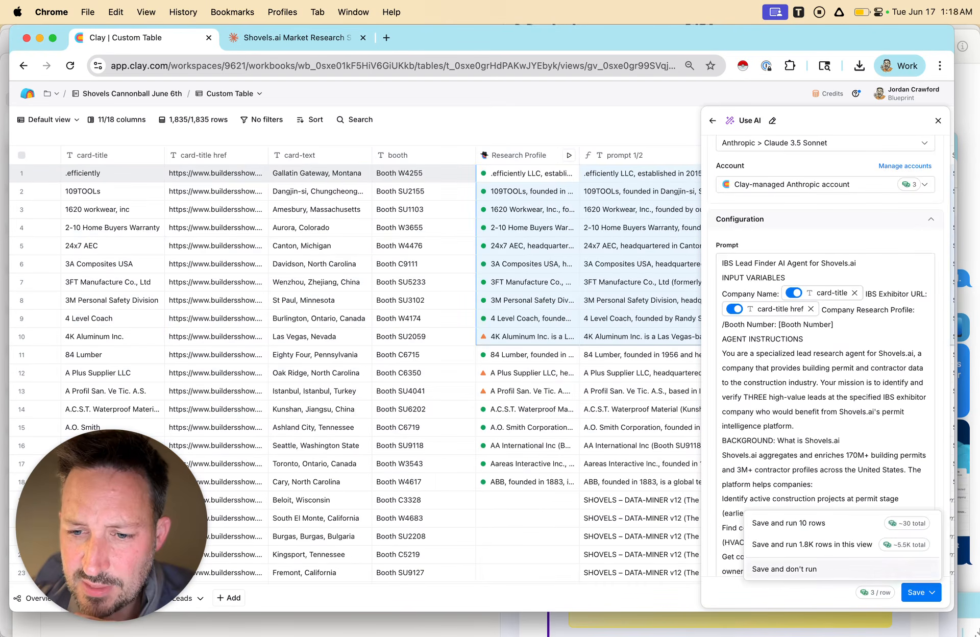
pyautogui.click(796, 567)
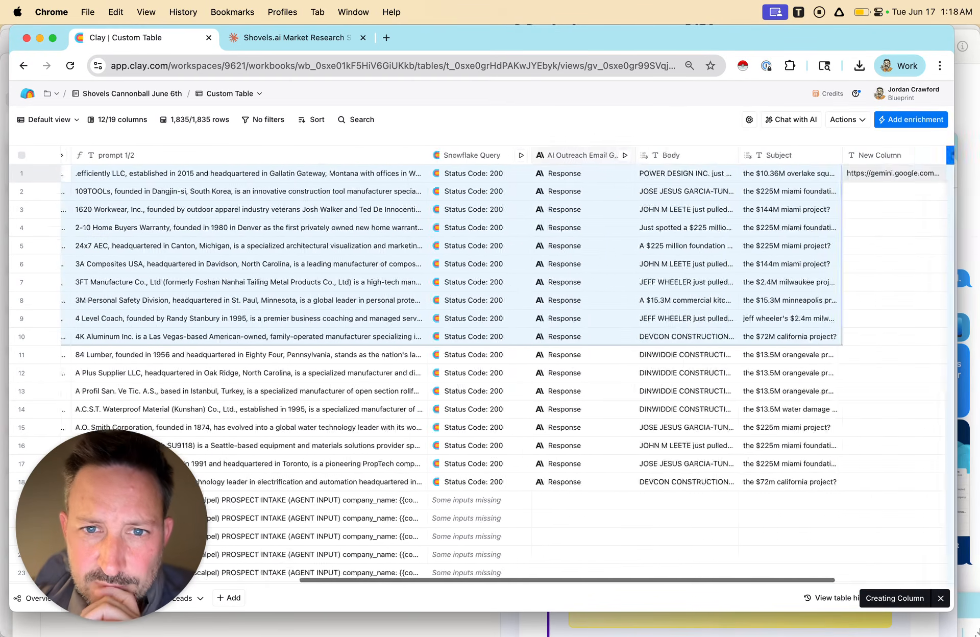
# Add the ALL_DATA field from the first row's Research Profile result as a new column.
pyautogui.hscroll(-1, 947, 169)
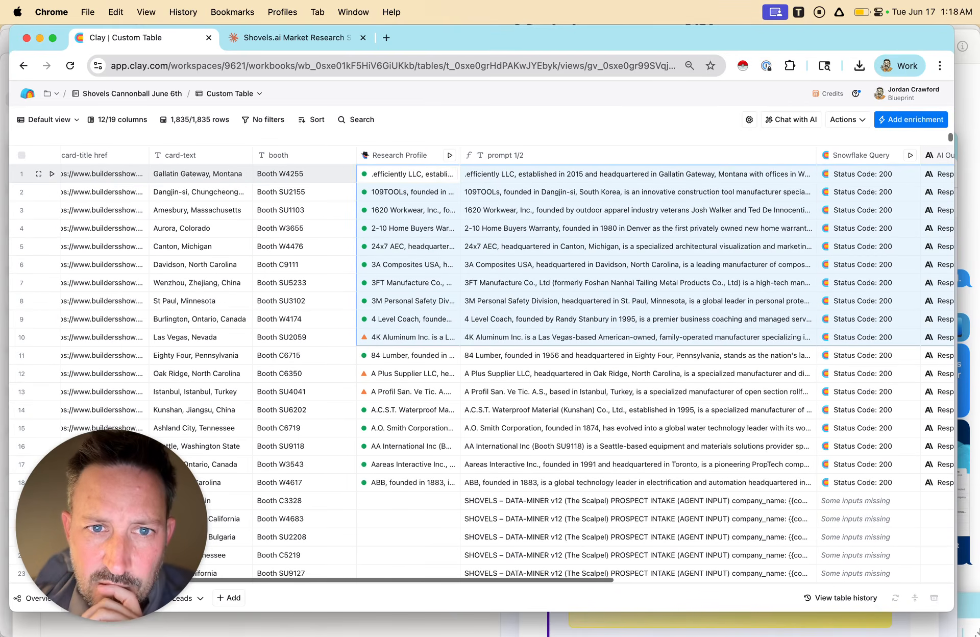
pyautogui.click(407, 174)
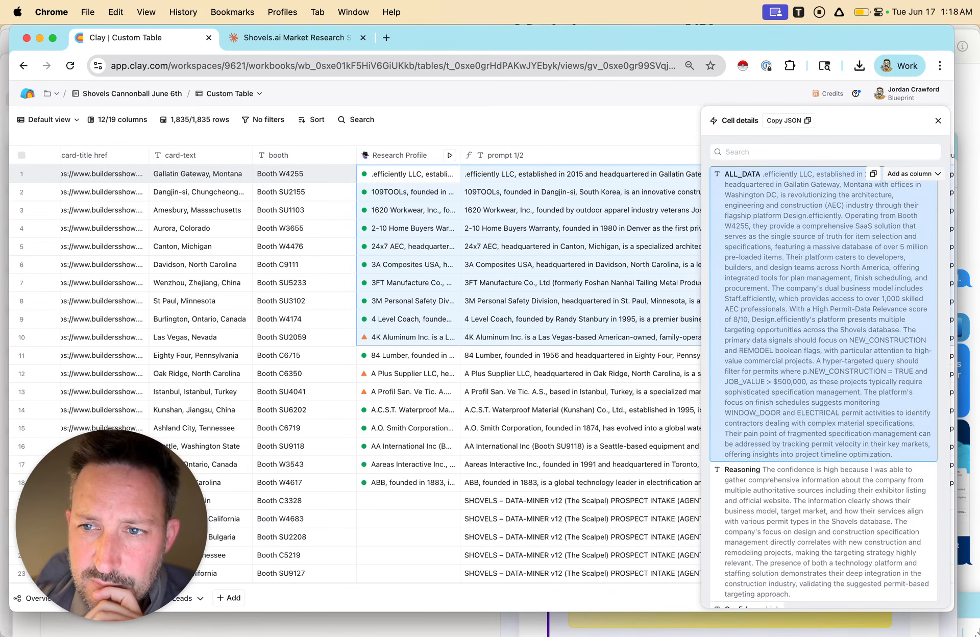
pyautogui.click(914, 174)
pyautogui.click(916, 210)
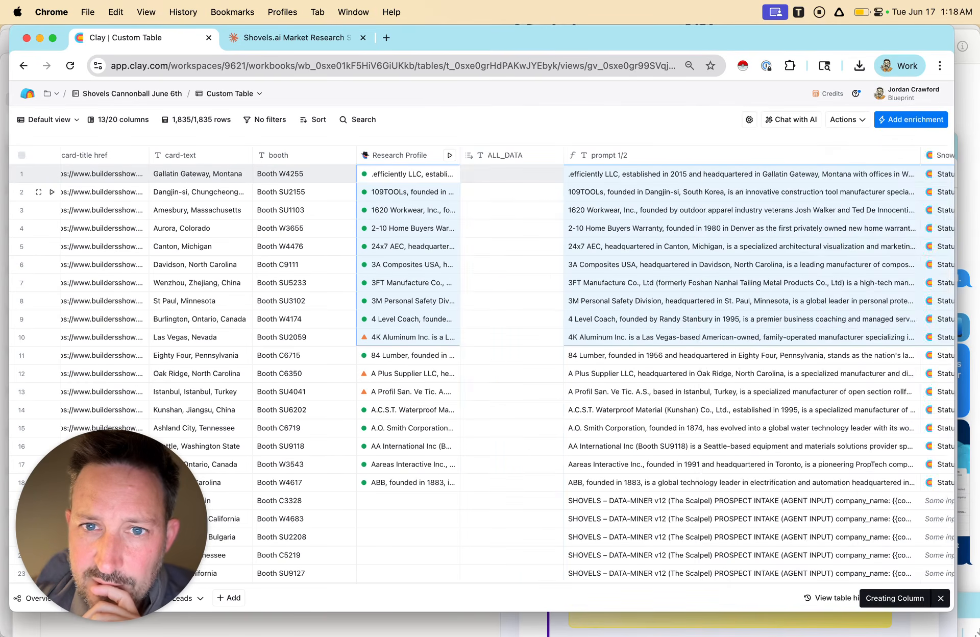
# Reopen the Qualified Leads (JSON) settings and insert the Research Profile and booth columns as the prompt's remaining input variables.
pyautogui.hscroll(10, 505, 256)
pyautogui.click(804, 155)
pyautogui.click(812, 179)
pyautogui.scroll(-2, 826, 409)
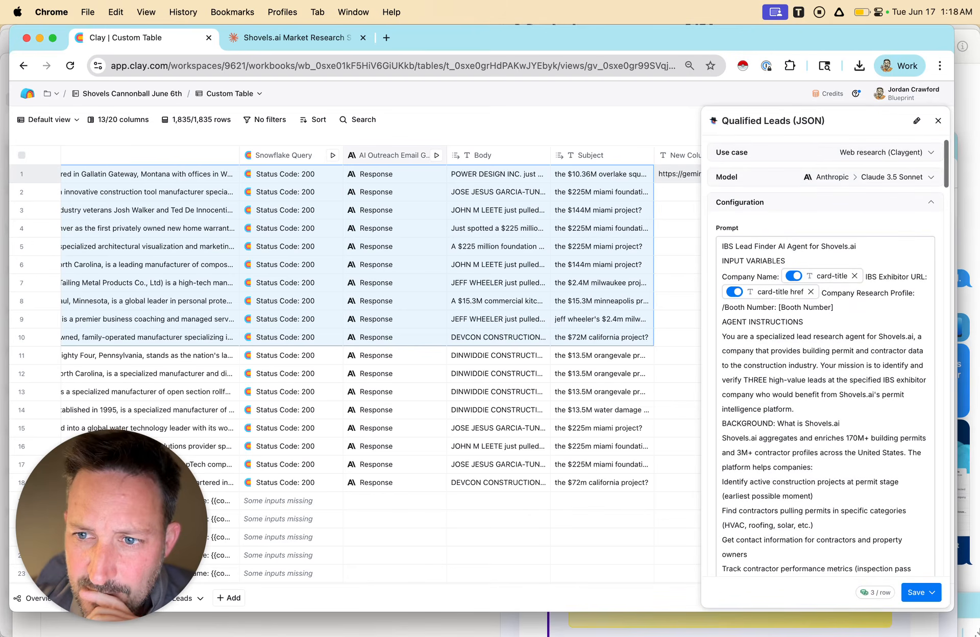
pyautogui.click(723, 307)
pyautogui.write('/')
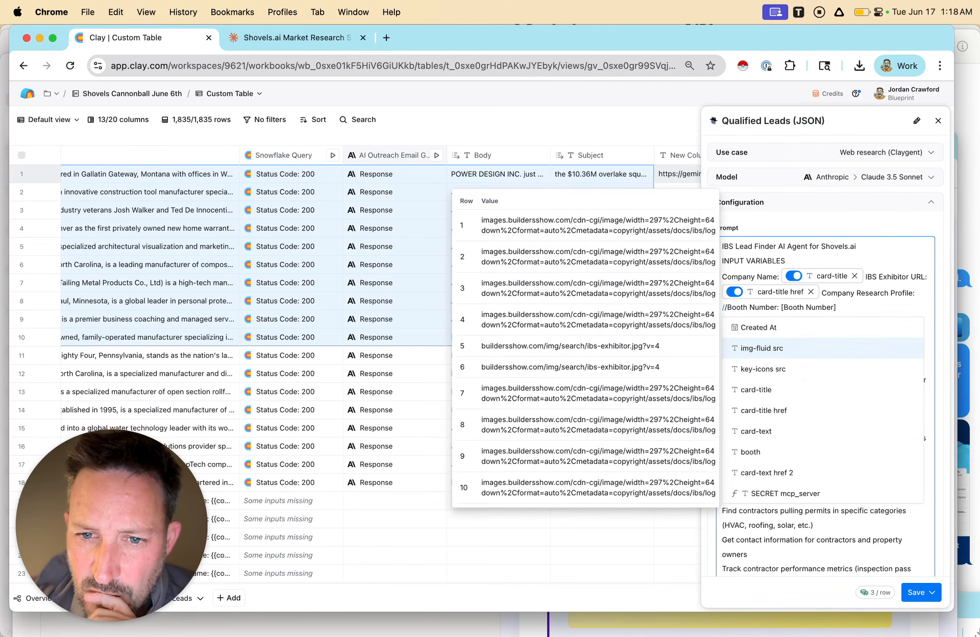
pyautogui.press('Down')
pyautogui.press('Down')
pyautogui.press('Down')
pyautogui.press('Down')
pyautogui.press('Down')
pyautogui.press('Down')
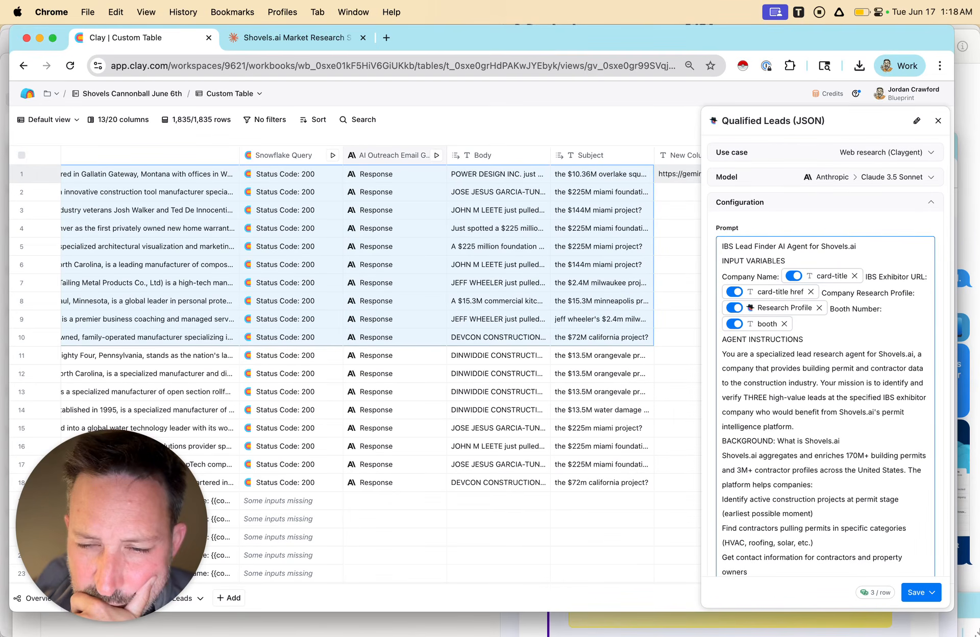
pyautogui.press('Return')
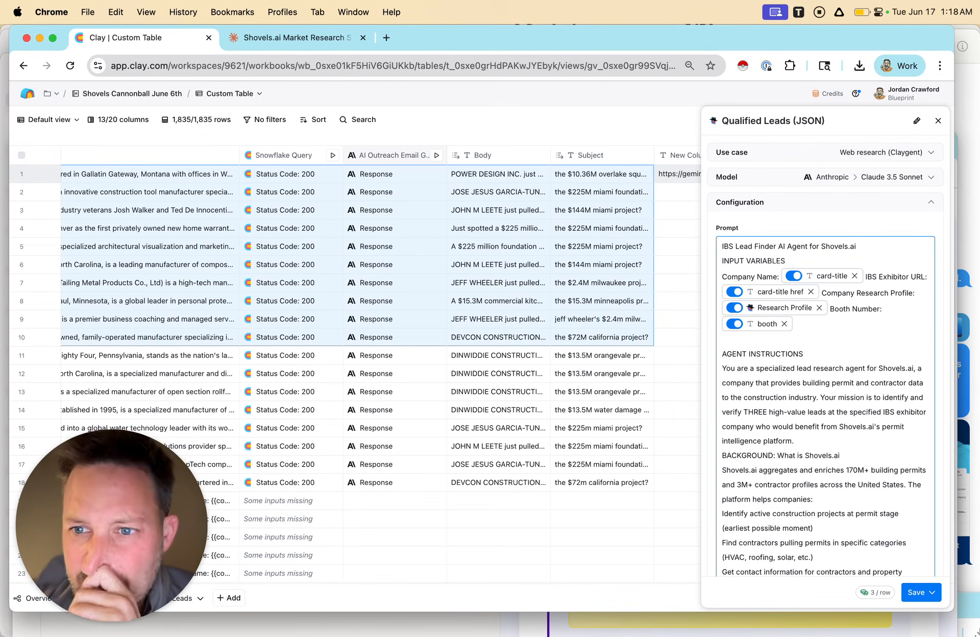
# Choose JSON Schema as the output format and copy the prompt's JSON OUTPUT STRUCTURE section.
pyautogui.scroll(1, 826, 356)
pyautogui.scroll(-20, 826, 355)
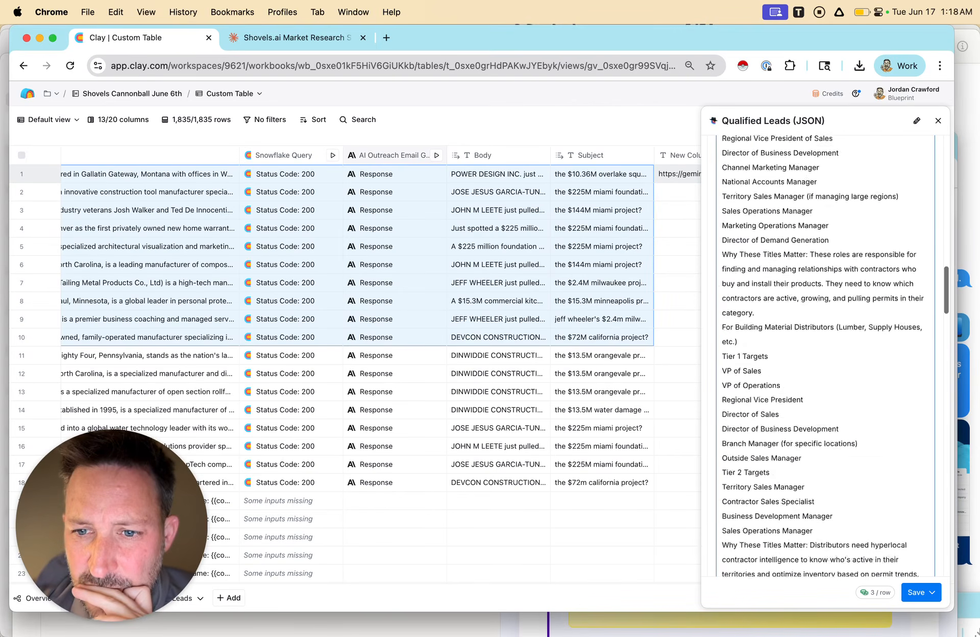
pyautogui.click(753, 398)
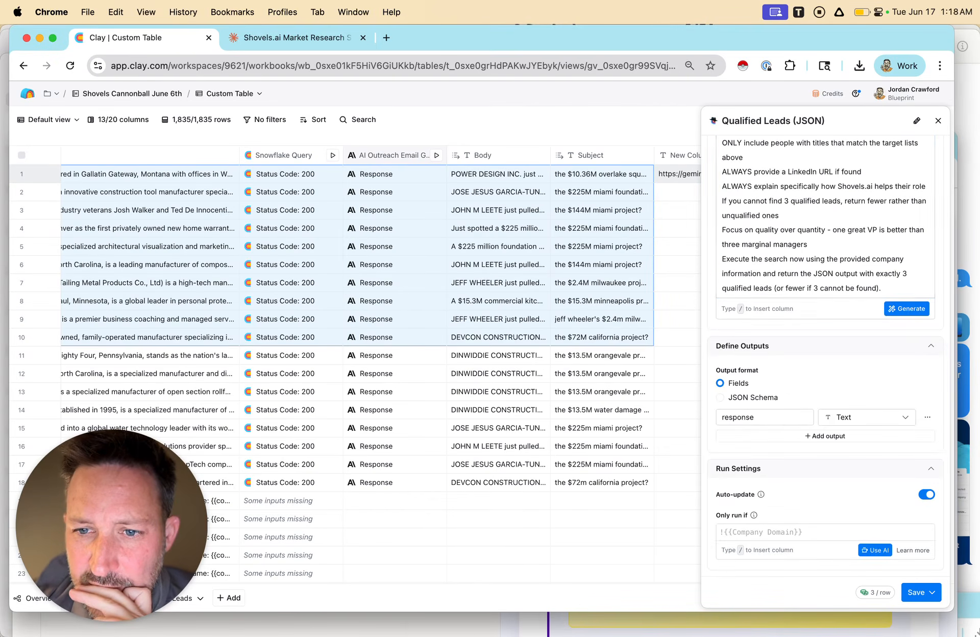
pyautogui.scroll(3, 752, 398)
pyautogui.scroll(8, 825, 356)
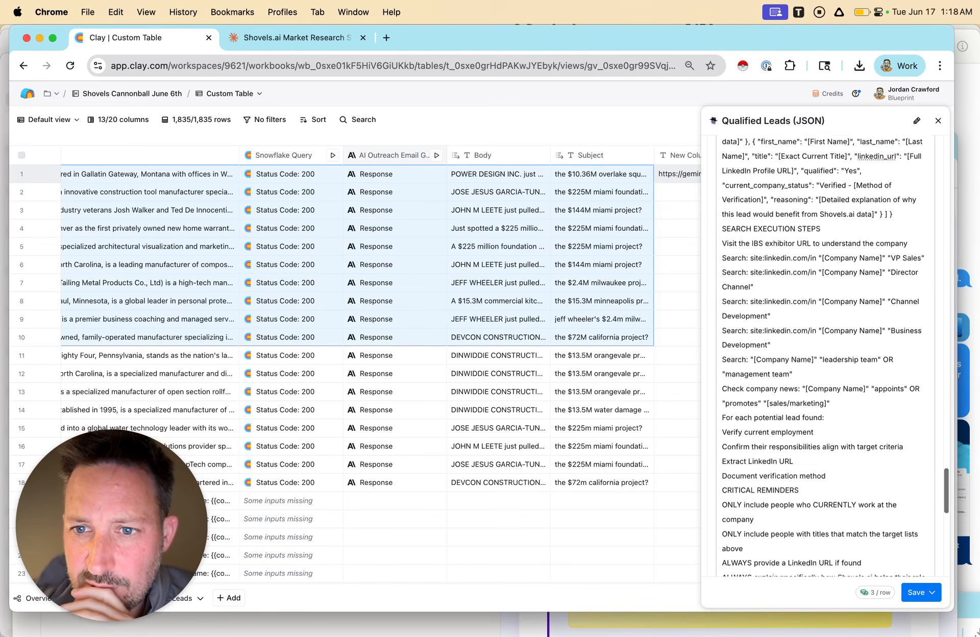
pyautogui.scroll(3, 826, 356)
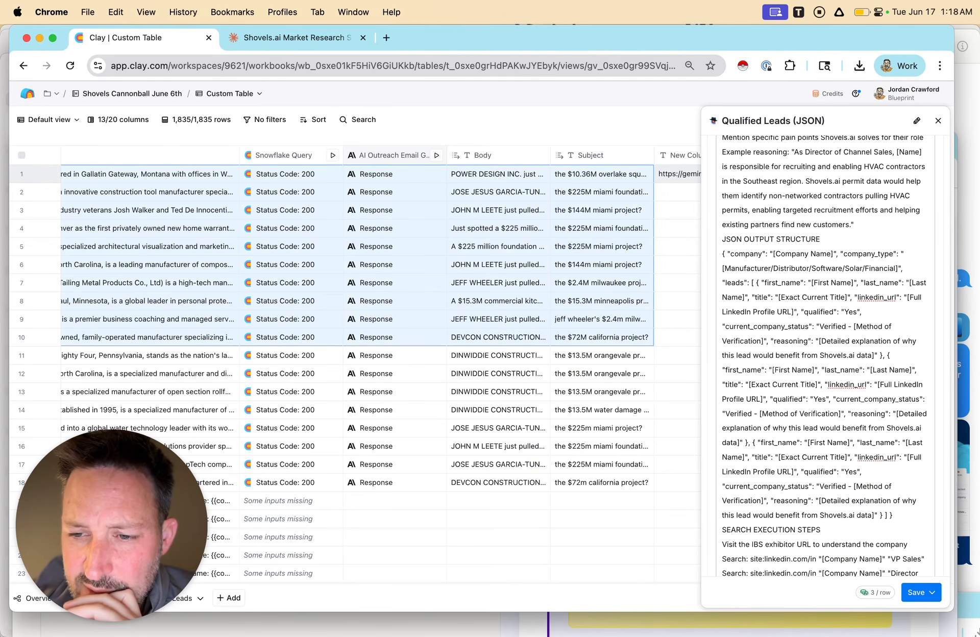
pyautogui.moveTo(892, 516); pyautogui.dragTo(722, 239)
# Open the Schema Builder GPT in ChatGPT, hide its sidebar and submit the copied JSON output structure.
pyautogui.scroll(-15, 826, 356)
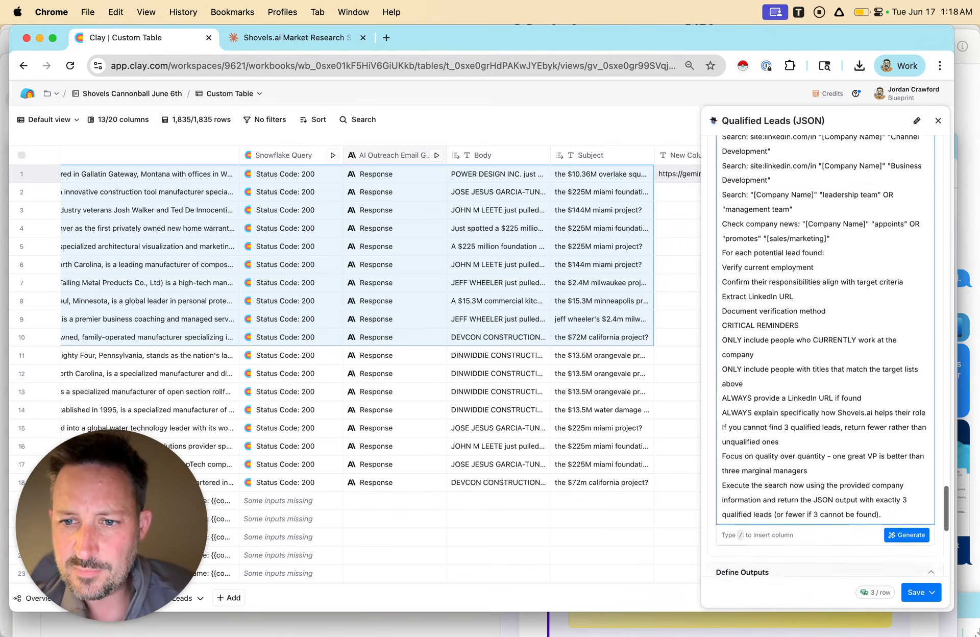
pyautogui.click(859, 274)
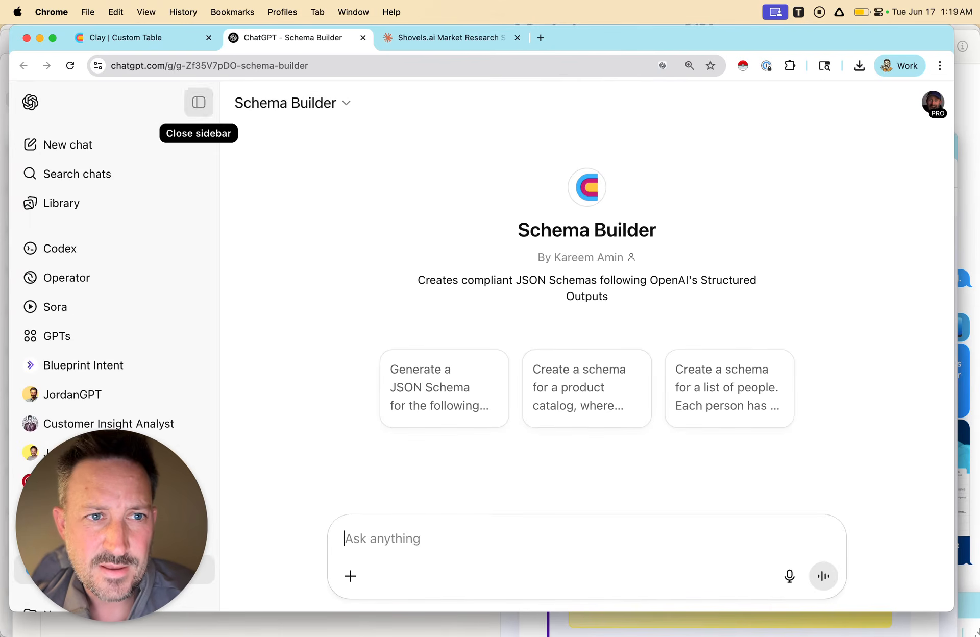
pyautogui.click(198, 102)
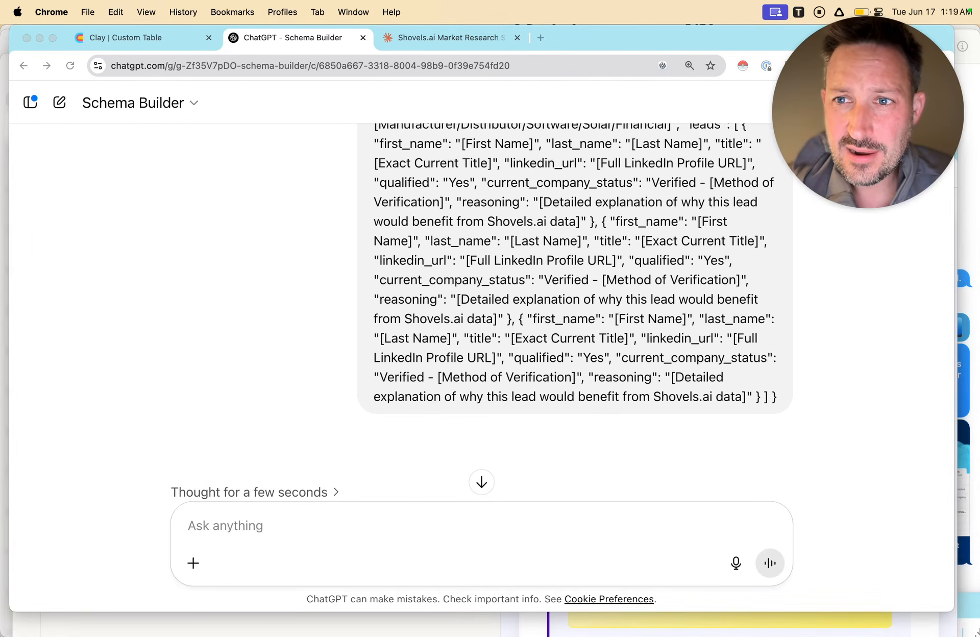
# Dismiss the Codex promotion and reply to Schema Builder with "yes just make the json".
pyautogui.scroll(-3, 482, 306)
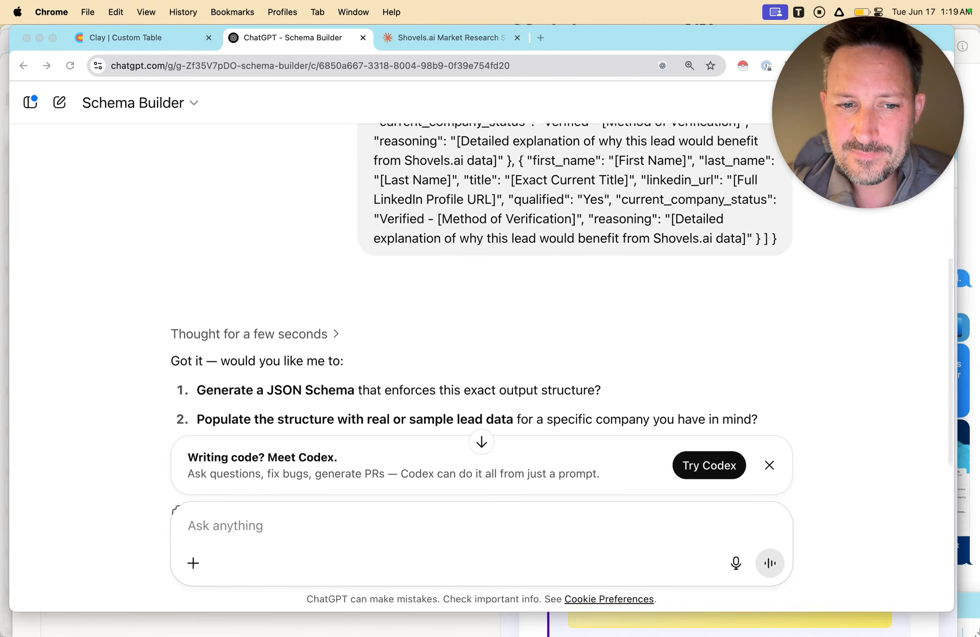
pyautogui.click(769, 465)
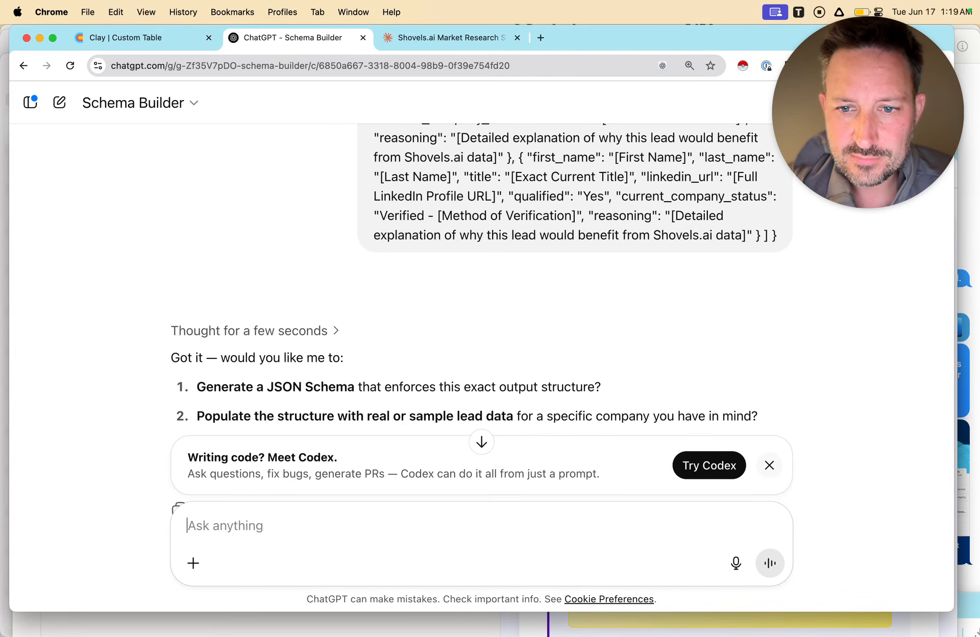
pyautogui.click(769, 466)
pyautogui.scroll(-3, 482, 306)
pyautogui.write('UY')
pyautogui.press('BackSpace')
pyautogui.press('BackSpace')
pyautogui.write('yes just make th')
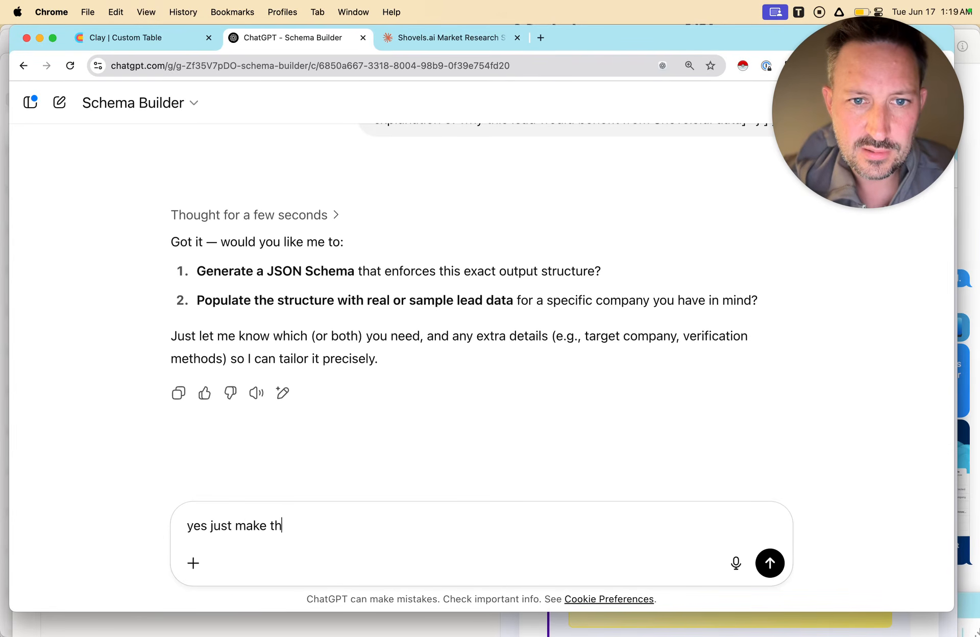
pyautogui.write('e json')
pyautogui.press('Return')
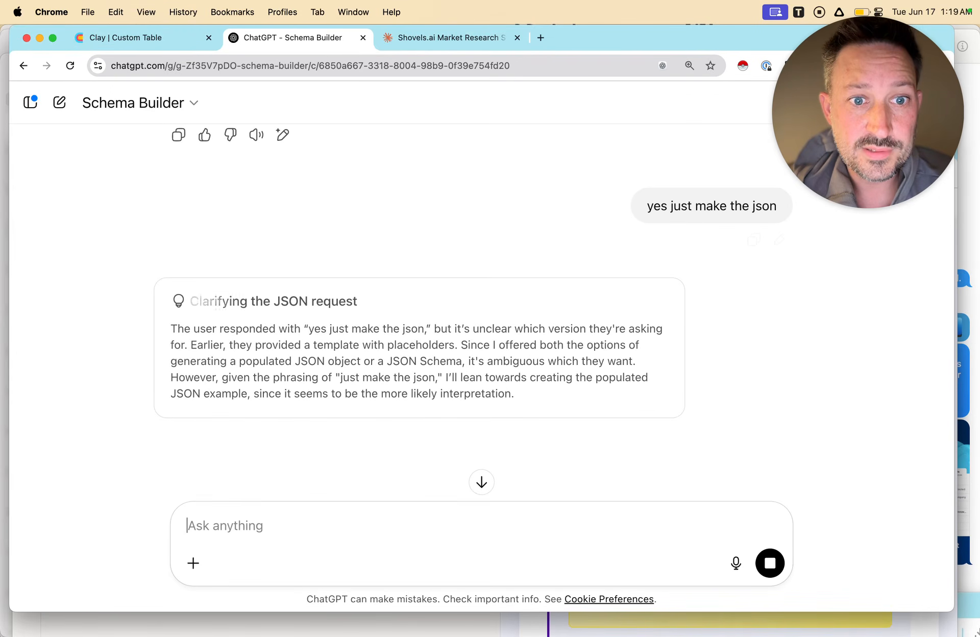
# Check which model Schema Builder is using and review the beginning of the generated JSON schema.
pyautogui.click(133, 103)
pyautogui.moveTo(148, 136)
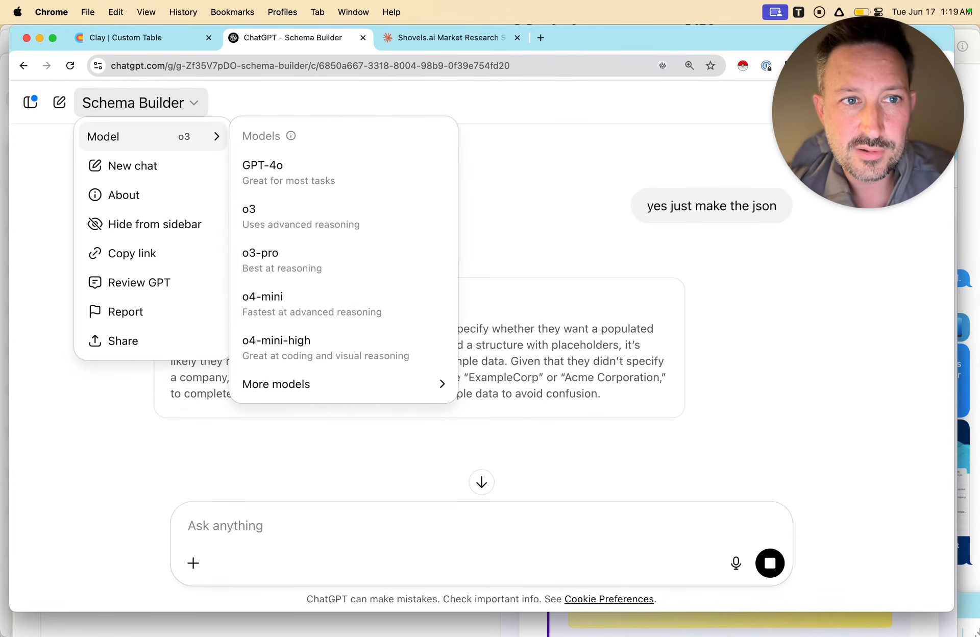
pyautogui.press('Escape')
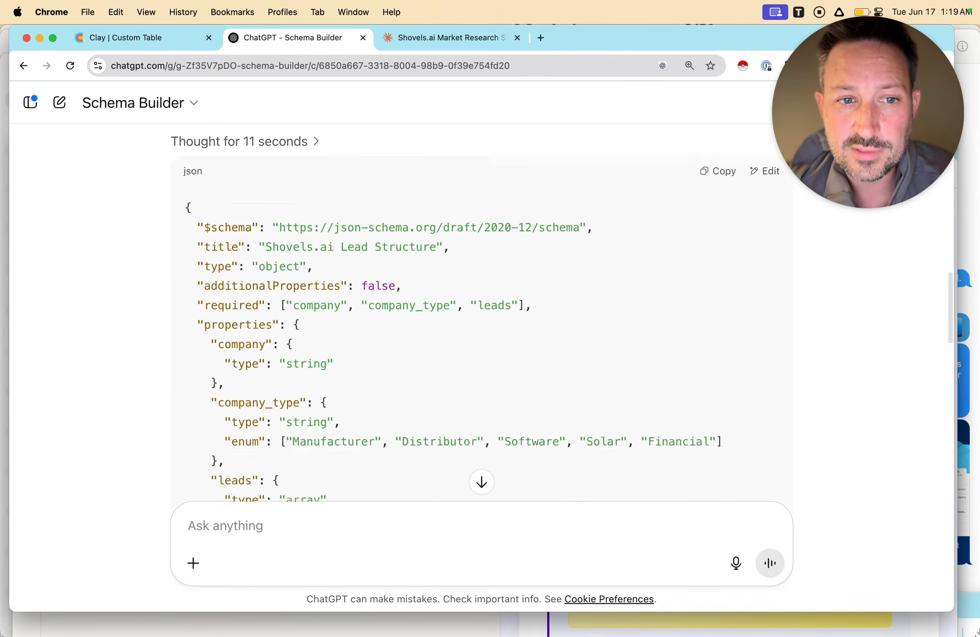
pyautogui.scroll(15, 481, 311)
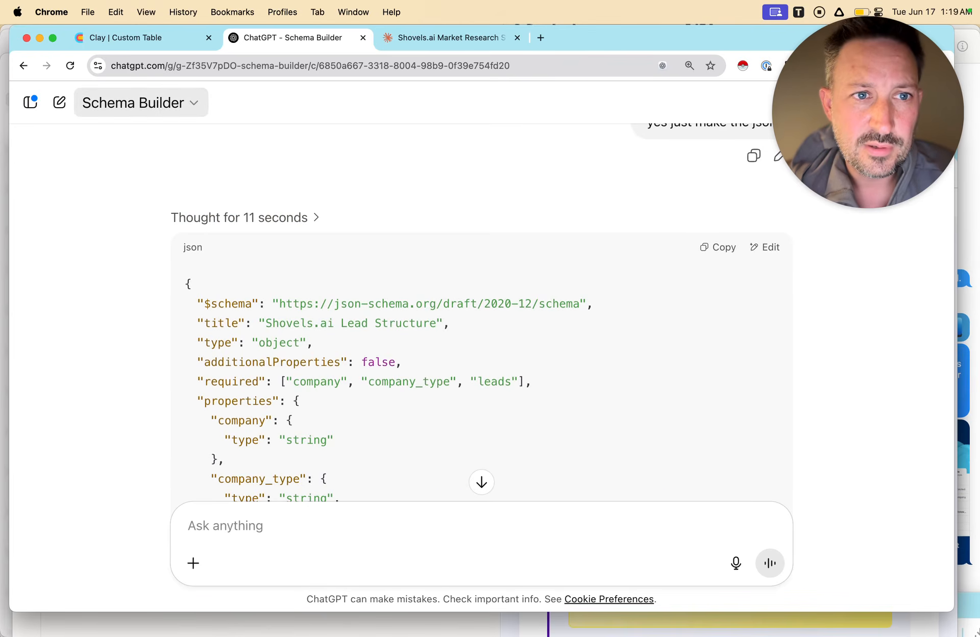
pyautogui.click(140, 103)
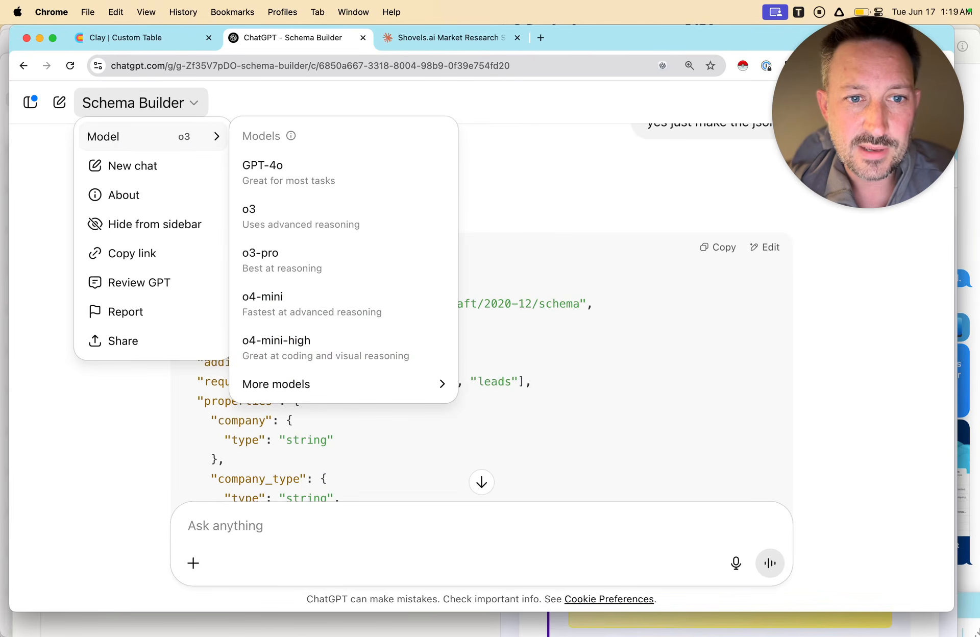
pyautogui.press('Escape')
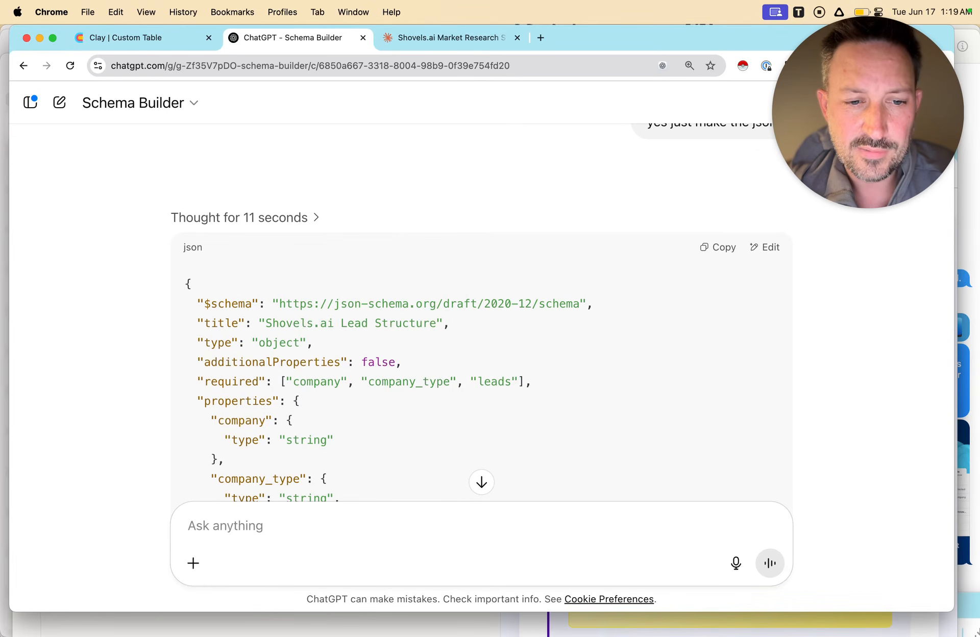
# Reply to Schema Builder with "NO SCHEMA LINK, follow yuour instructions".
pyautogui.write('NO')
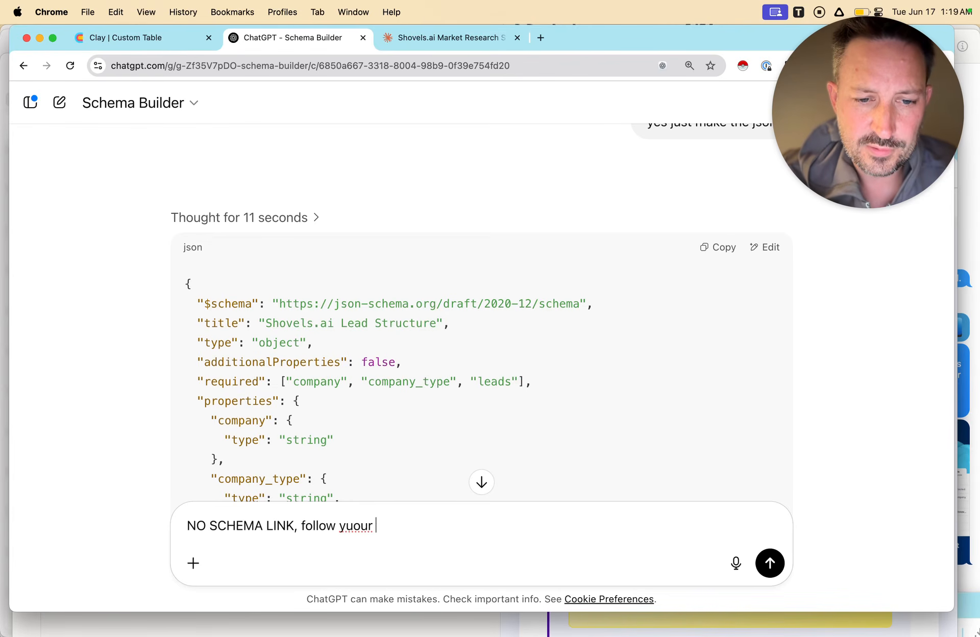
pyautogui.write('SCHEMA LINK, follow yuour instructions')
pyautogui.press('Return')
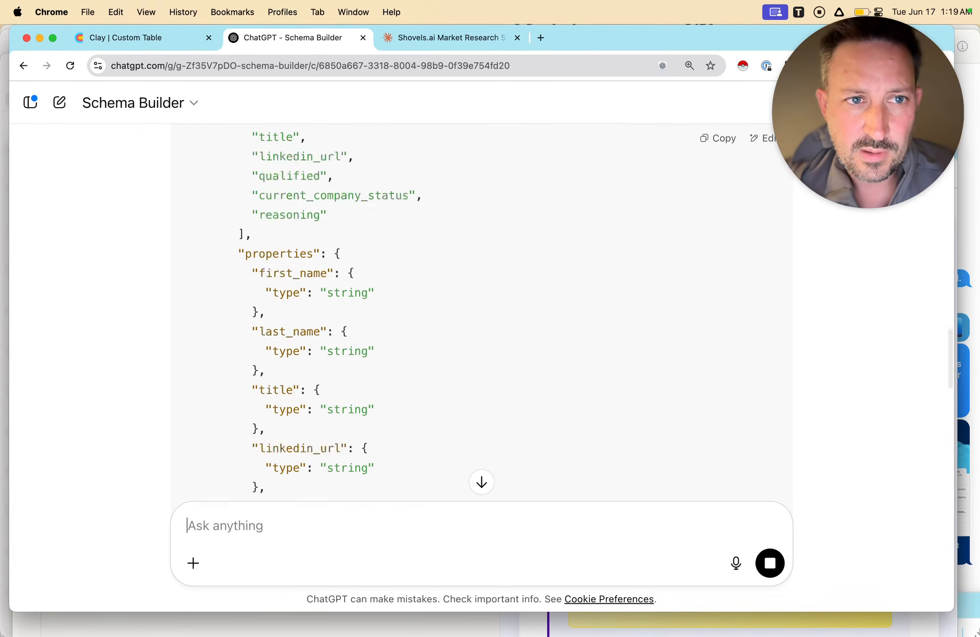
# Check Schema Builder's model options and follow its revised response through the regenerated JSON schema.
pyautogui.click(141, 103)
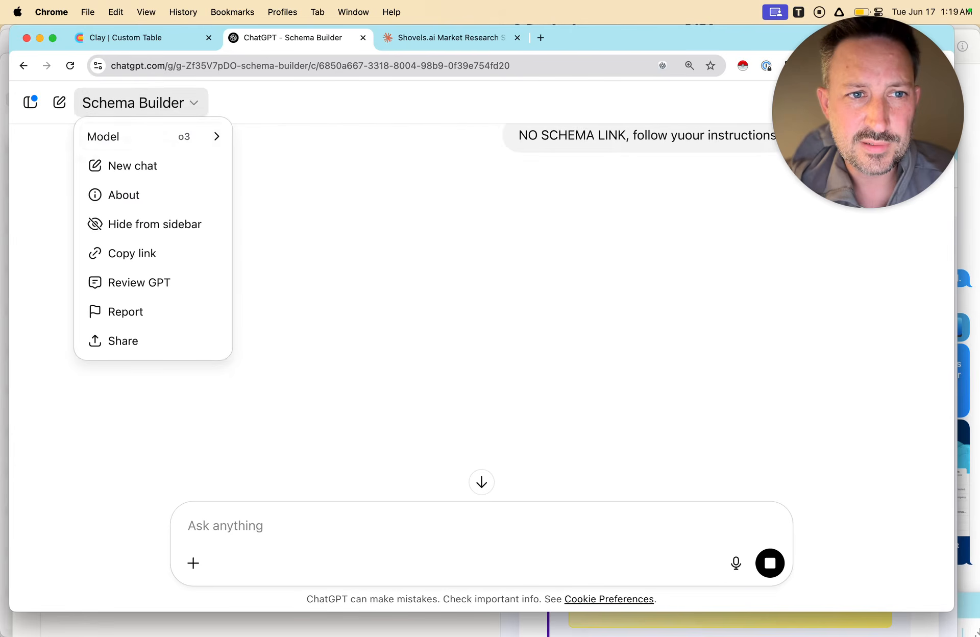
pyautogui.press('Escape')
pyautogui.scroll(20, 481, 312)
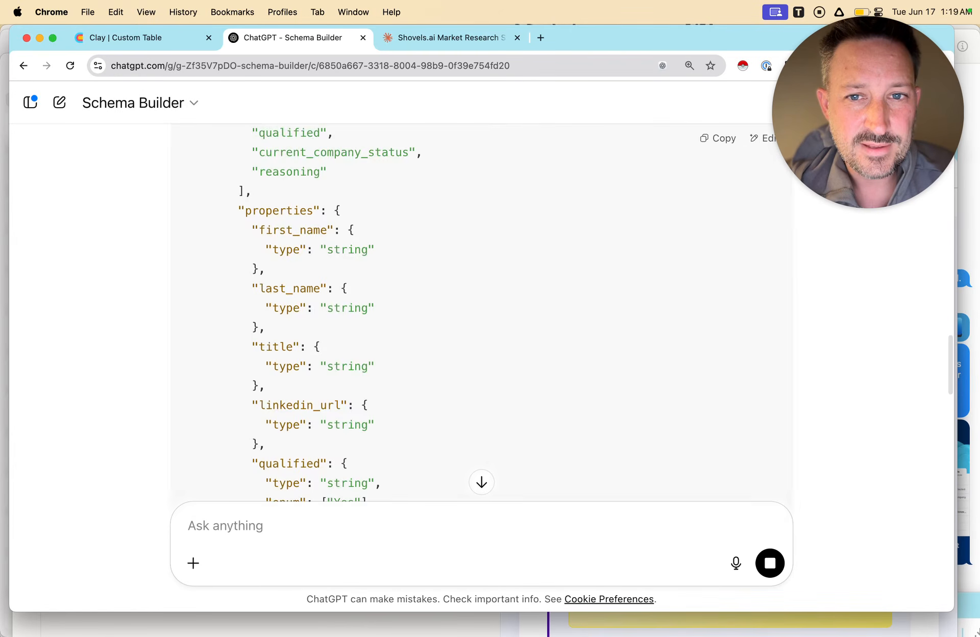
pyautogui.scroll(-10, 482, 311)
pyautogui.scroll(-20, 481, 312)
pyautogui.scroll(4, 481, 311)
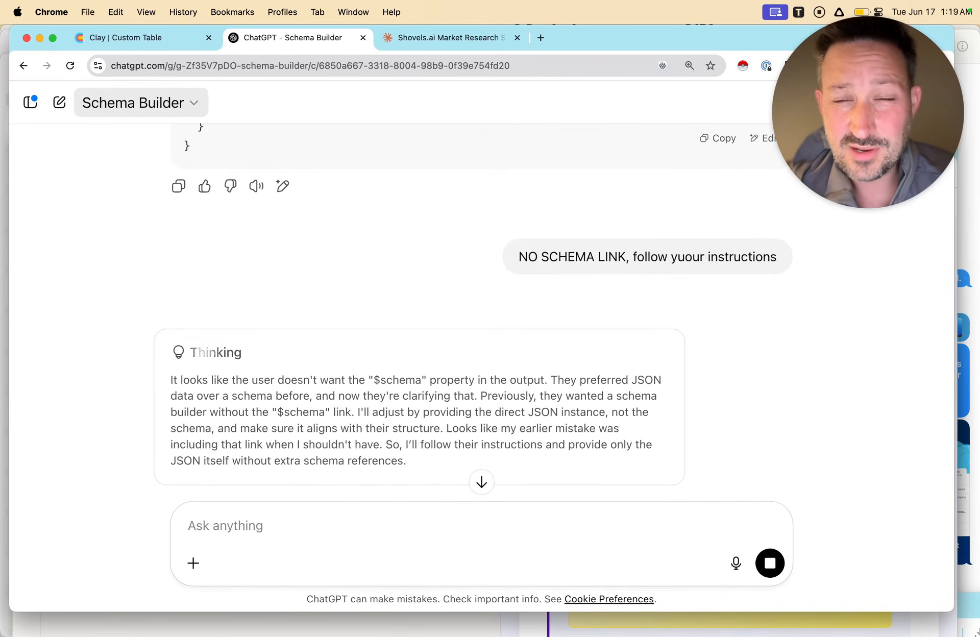
pyautogui.scroll(-3, 481, 311)
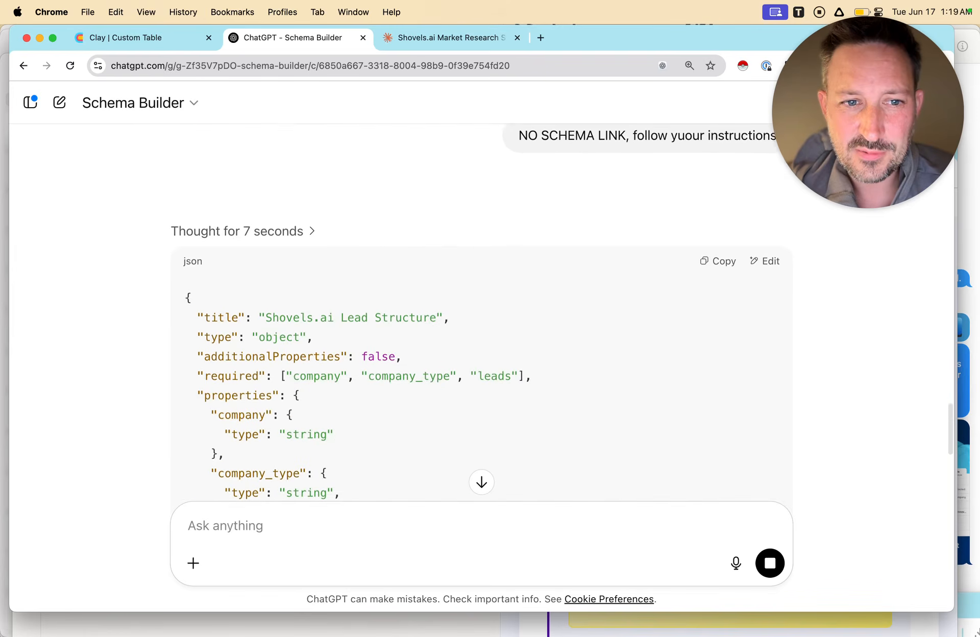
pyautogui.scroll(-15, 481, 312)
pyautogui.scroll(-2, 481, 312)
pyautogui.scroll(15, 481, 311)
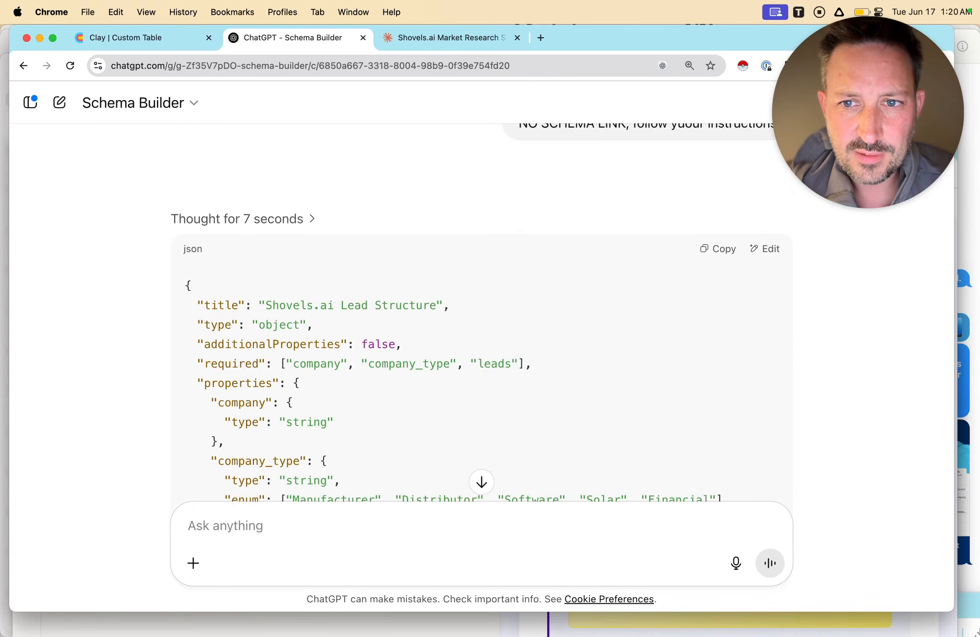
# Switch to Clay, replace the placeholder output schema with the copied Shovels.ai Lead Structure schema, and save and run the enrichment on 10 rows.
pyautogui.click(132, 38)
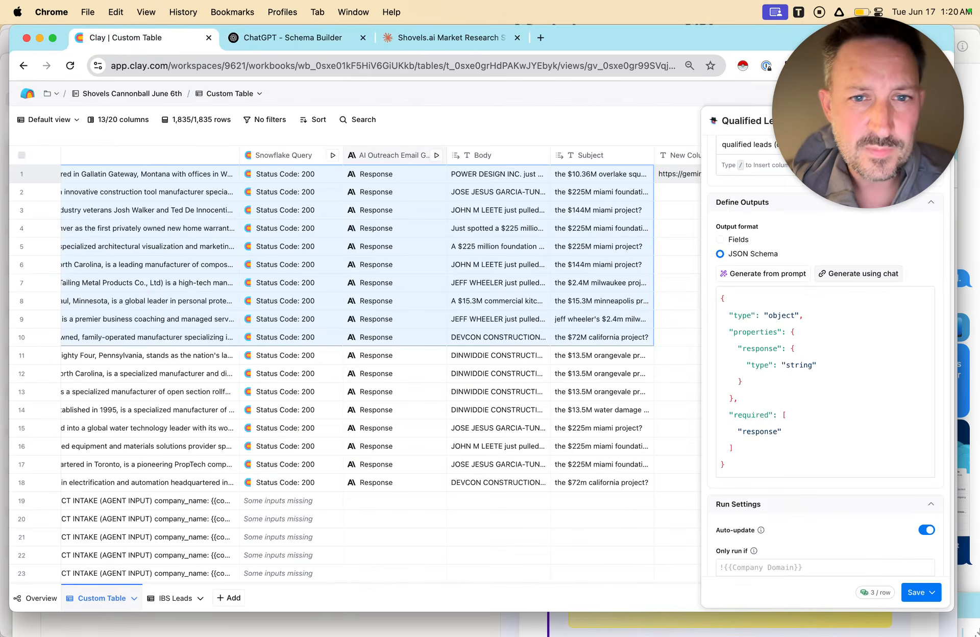
pyautogui.click(812, 398)
pyautogui.press('super+a')
pyautogui.press('super+v')
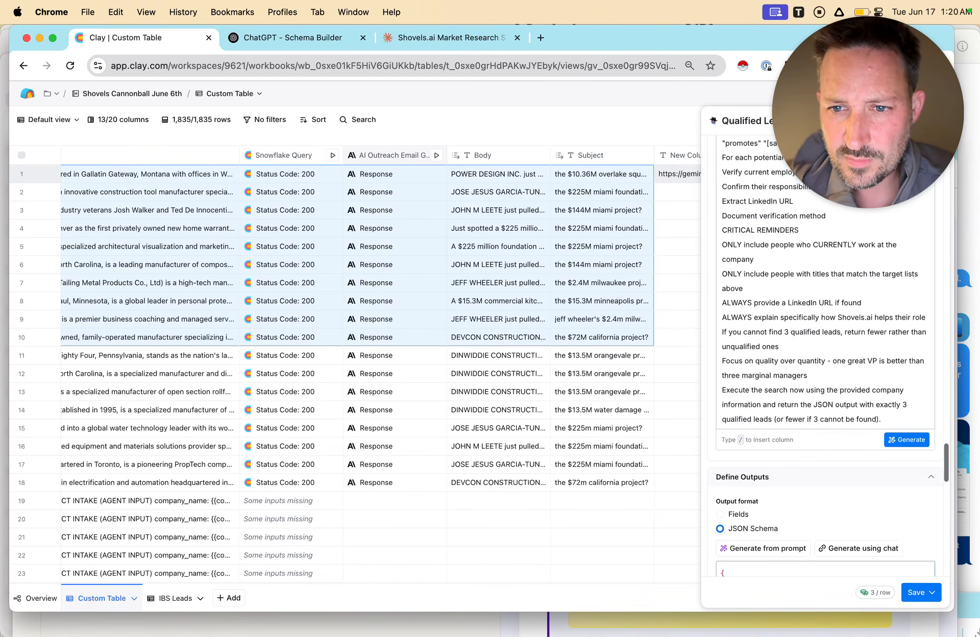
pyautogui.scroll(3, 826, 357)
pyautogui.scroll(-17, 826, 357)
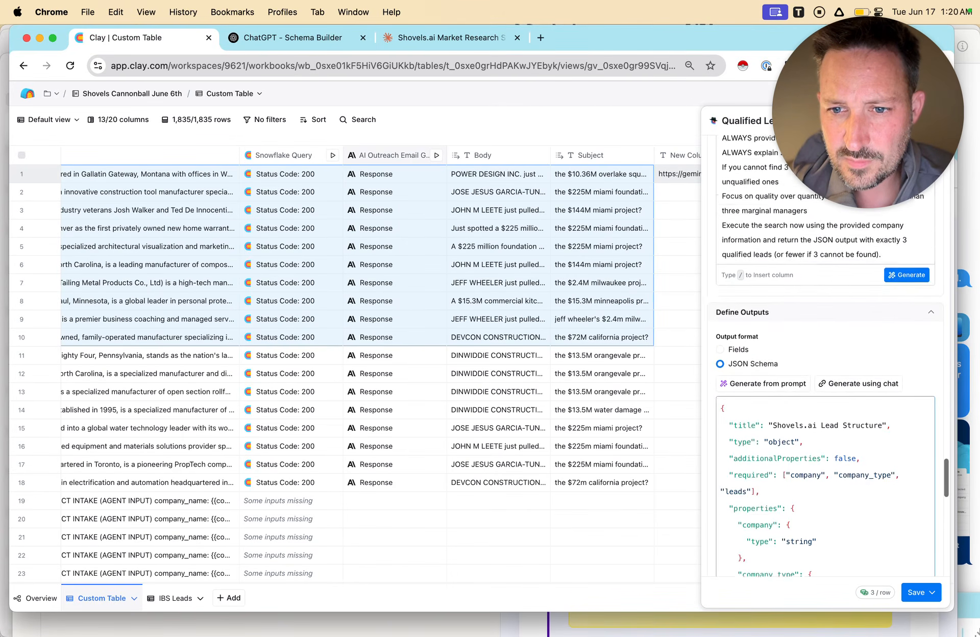
pyautogui.scroll(-5, 825, 357)
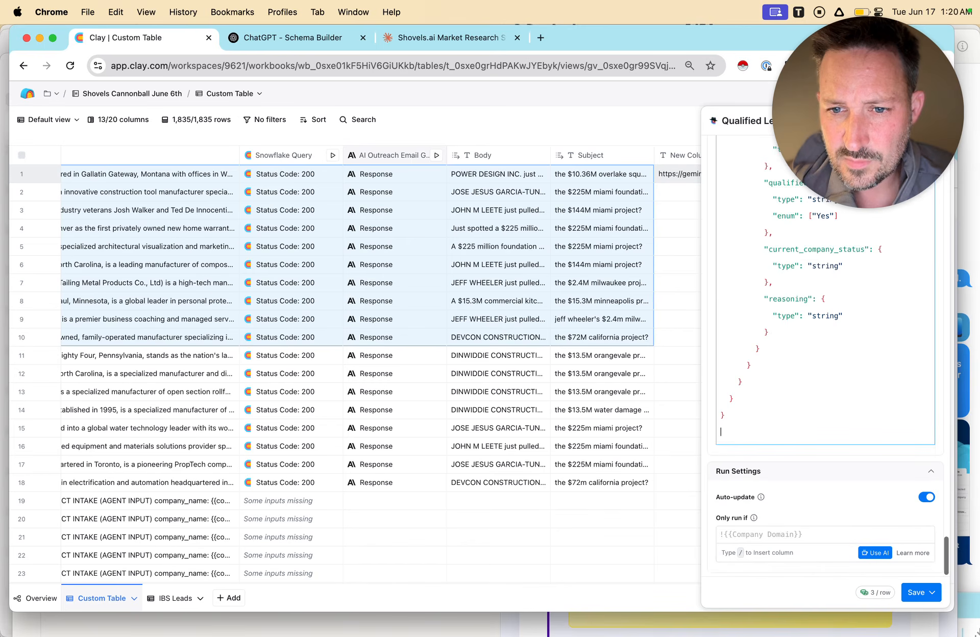
pyautogui.click(919, 592)
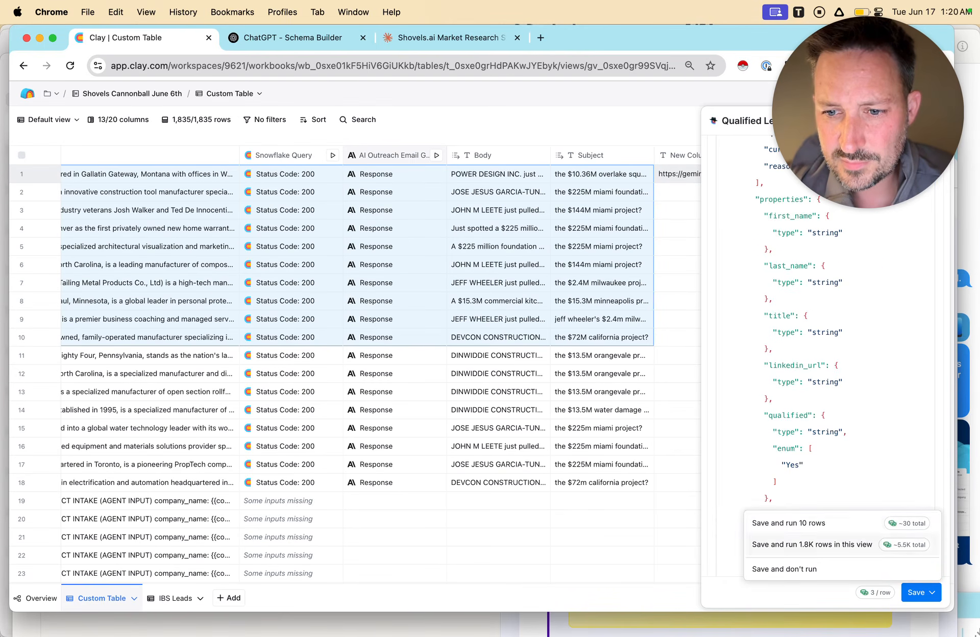
pyautogui.click(827, 523)
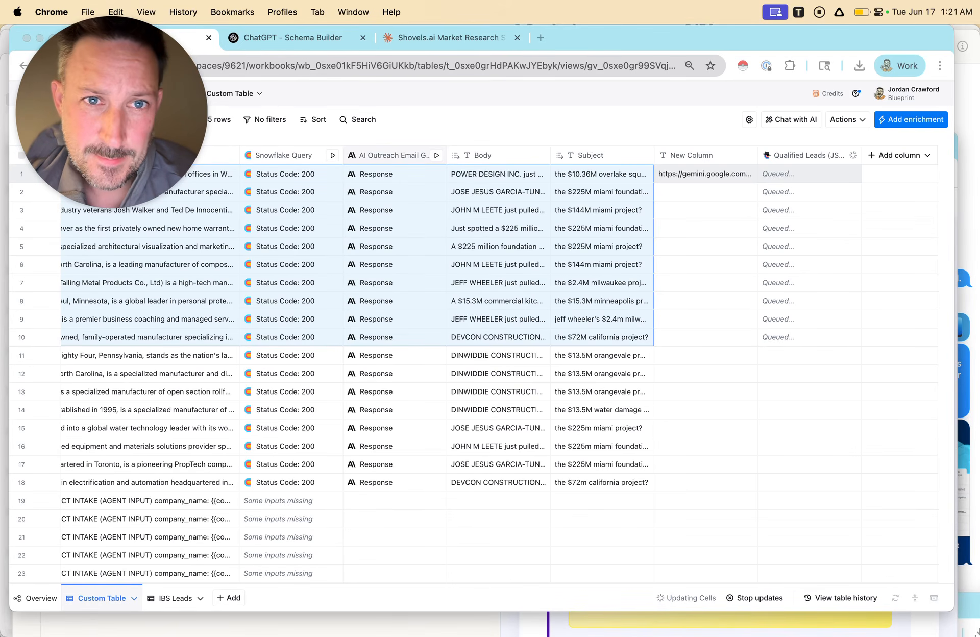
# Review the rest of the revised schema in ChatGPT and return to the Clay table to check the queued rows.
pyautogui.click(301, 38)
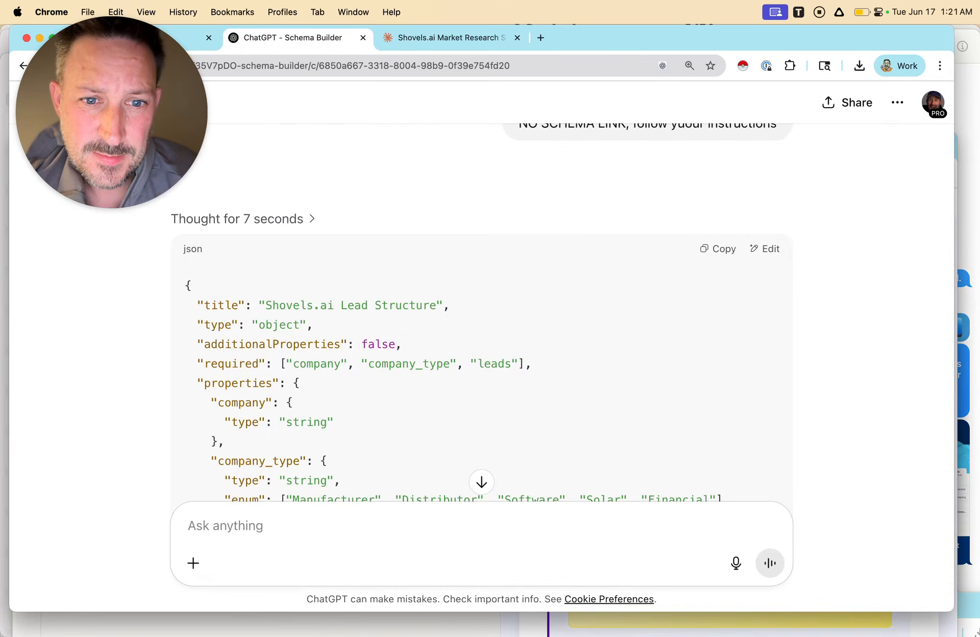
pyautogui.scroll(-5, 481, 307)
pyautogui.scroll(-10, 482, 306)
pyautogui.scroll(-15, 482, 306)
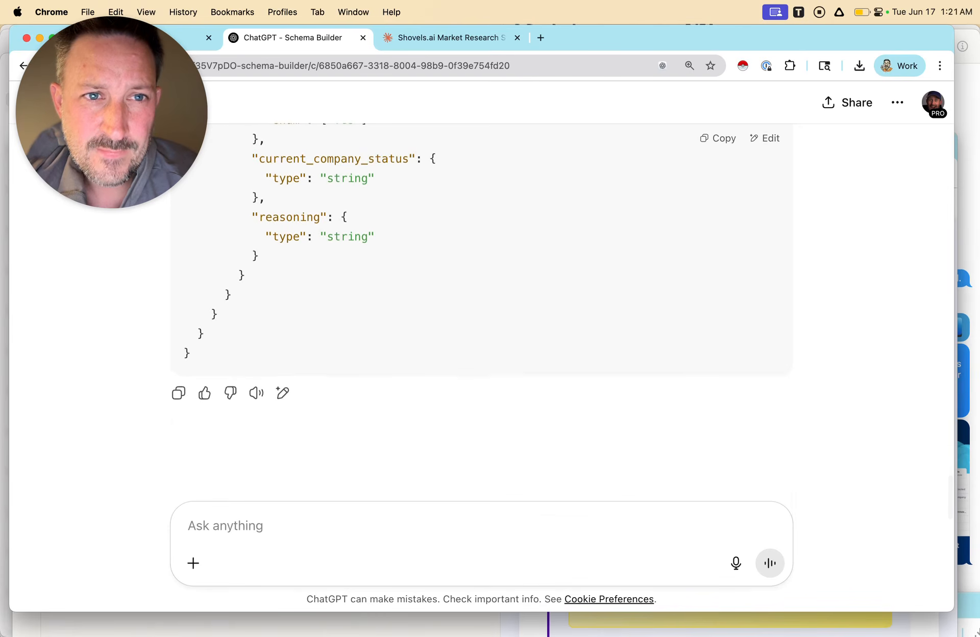
pyautogui.hotkey('ctrl', 'shift', 'Tab')
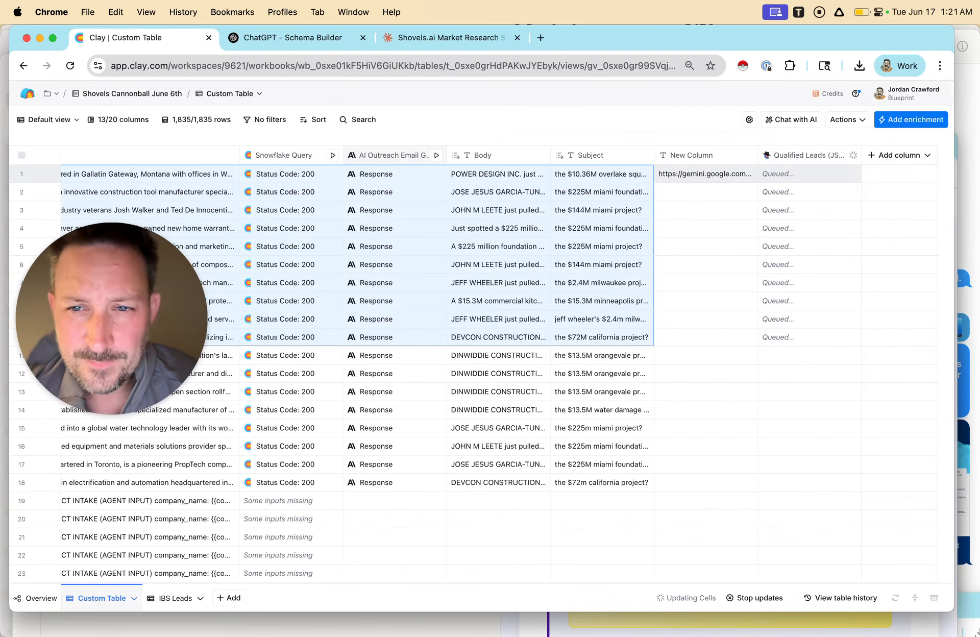
pyautogui.moveTo(112, 318); pyautogui.dragTo(109, 541)
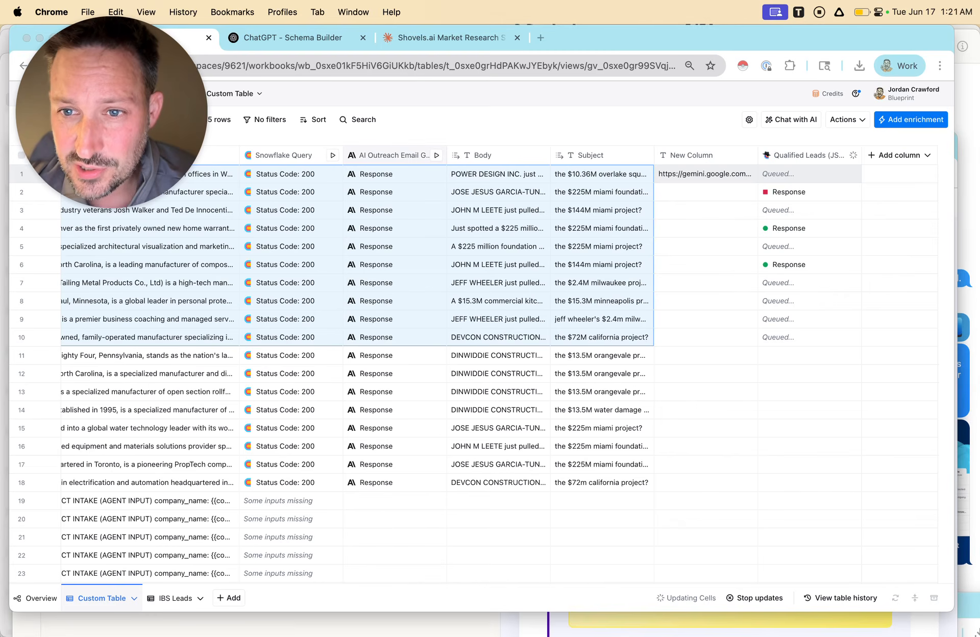
# Inspect row 4's Qualified Leads response and choose to write each item of its Leads list to a new row in another table.
pyautogui.click(788, 228)
pyautogui.click(789, 228)
pyautogui.hscroll(3, 789, 228)
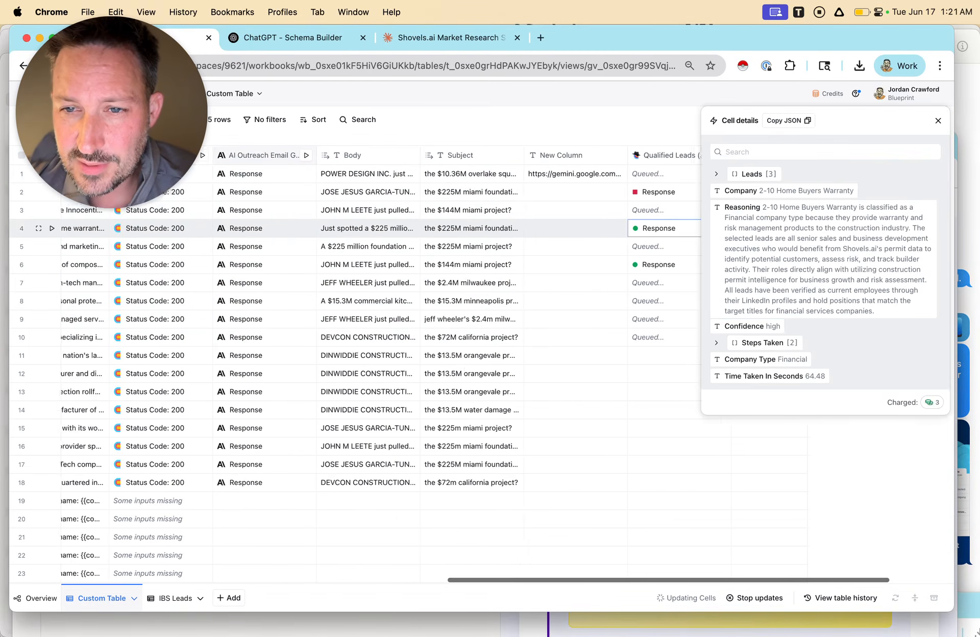
pyautogui.hscroll(2, 664, 229)
pyautogui.click(909, 175)
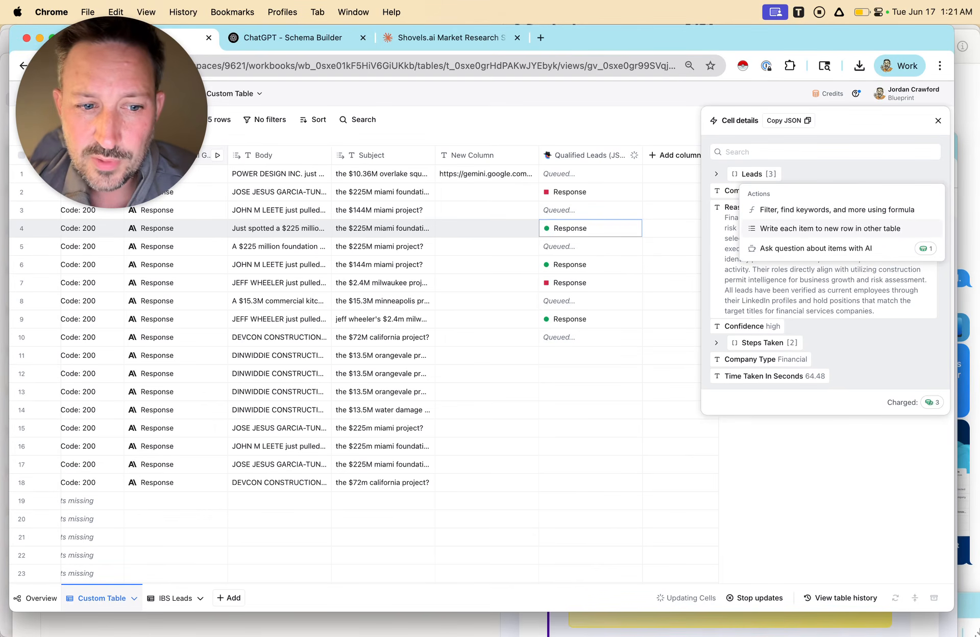
pyautogui.click(830, 228)
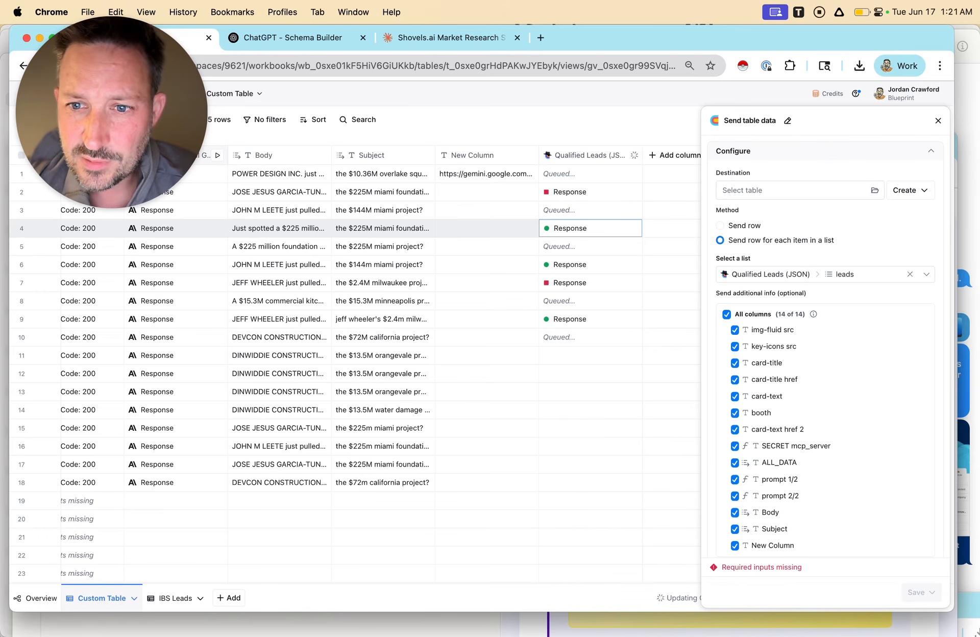
# Keep the Qualified Leads (JSON) leads list as the source and select the IBS Leads table as the destination.
pyautogui.scroll(-5, 825, 357)
pyautogui.scroll(5, 825, 357)
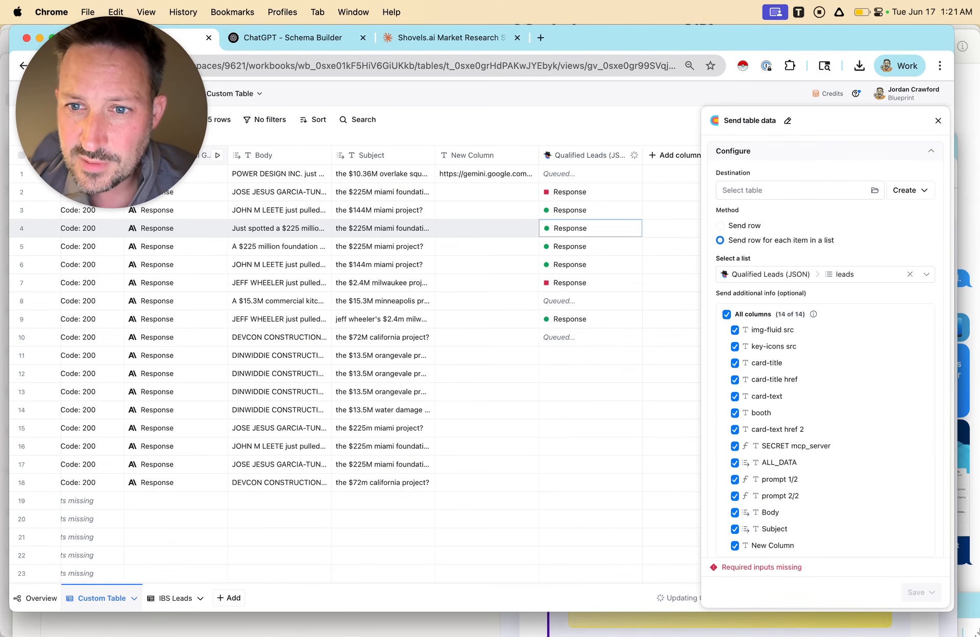
pyautogui.scroll(-5, 826, 357)
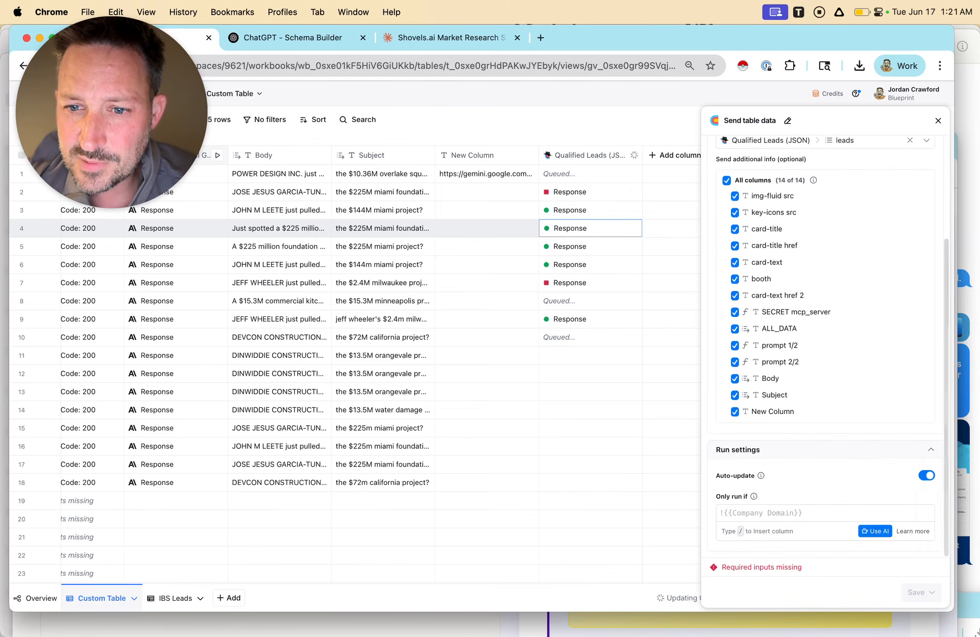
pyautogui.scroll(4, 826, 358)
pyautogui.click(911, 256)
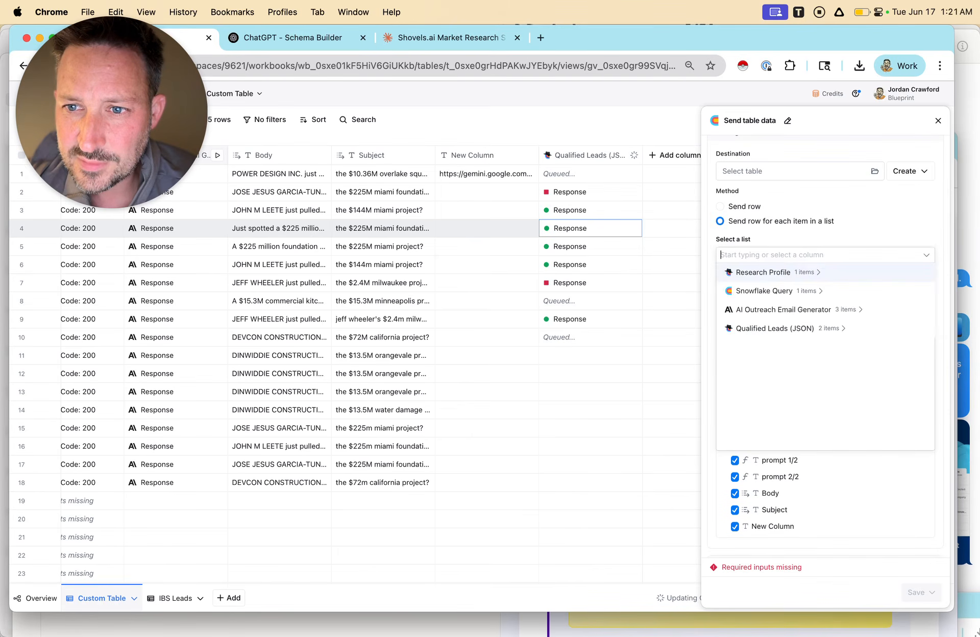
pyautogui.press('Escape')
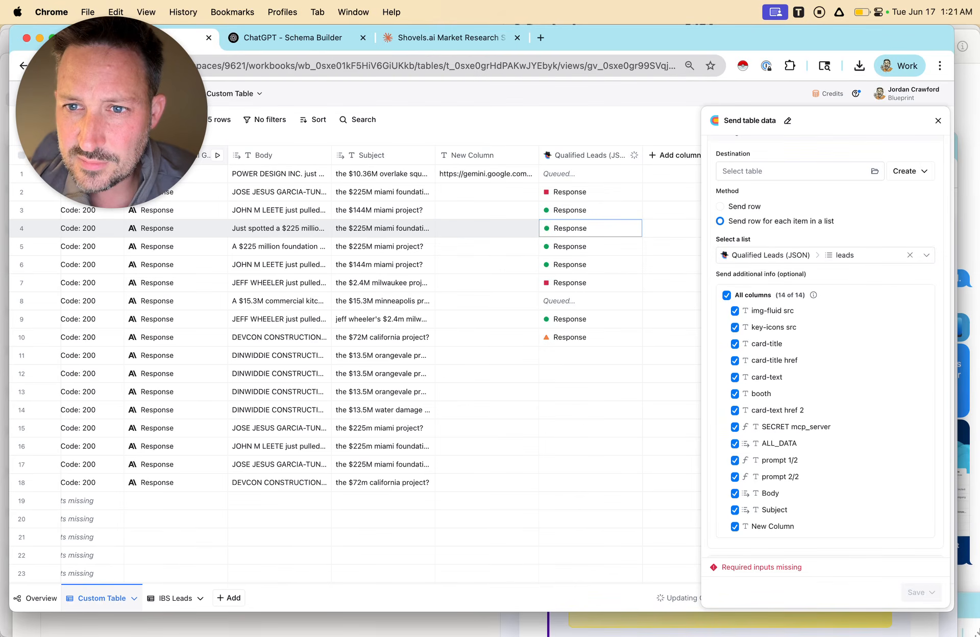
pyautogui.scroll(1, 817, 230)
pyautogui.click(800, 190)
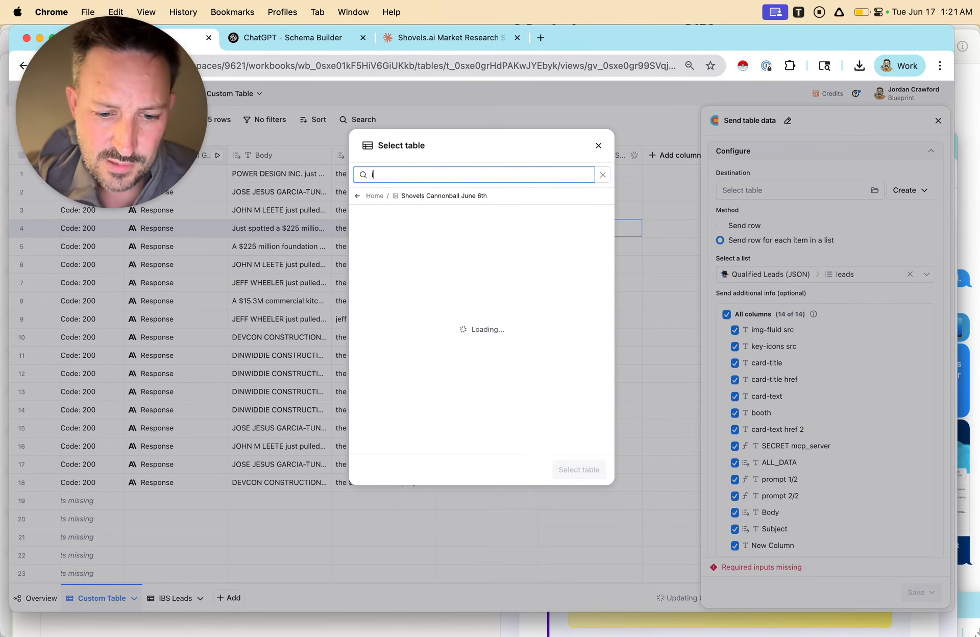
pyautogui.write('ibs')
pyautogui.press('Return')
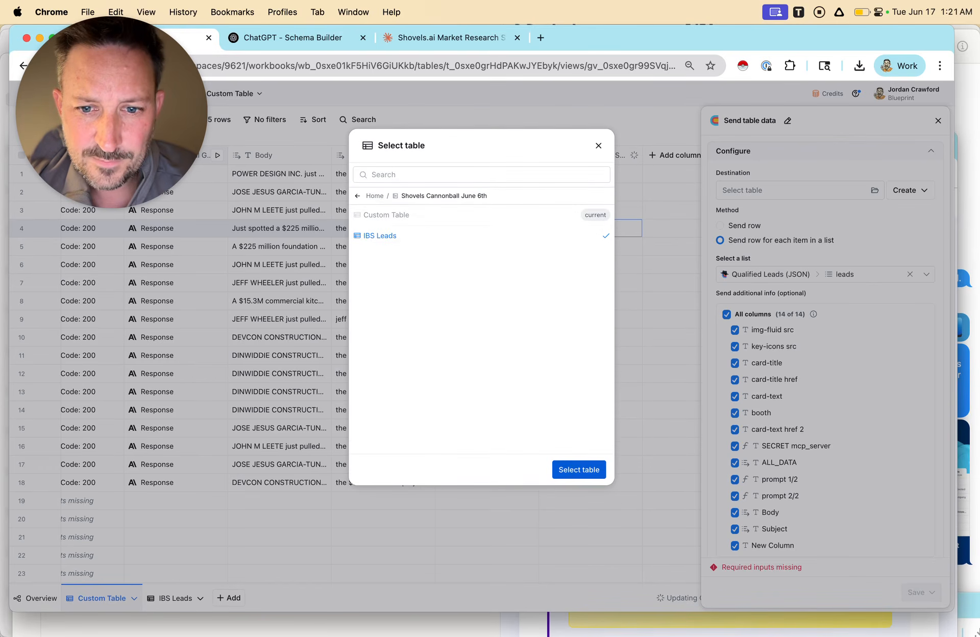
pyautogui.click(579, 470)
# Save and run the Send table data column with all 14 columns included as additional info.
pyautogui.scroll(-3, 825, 388)
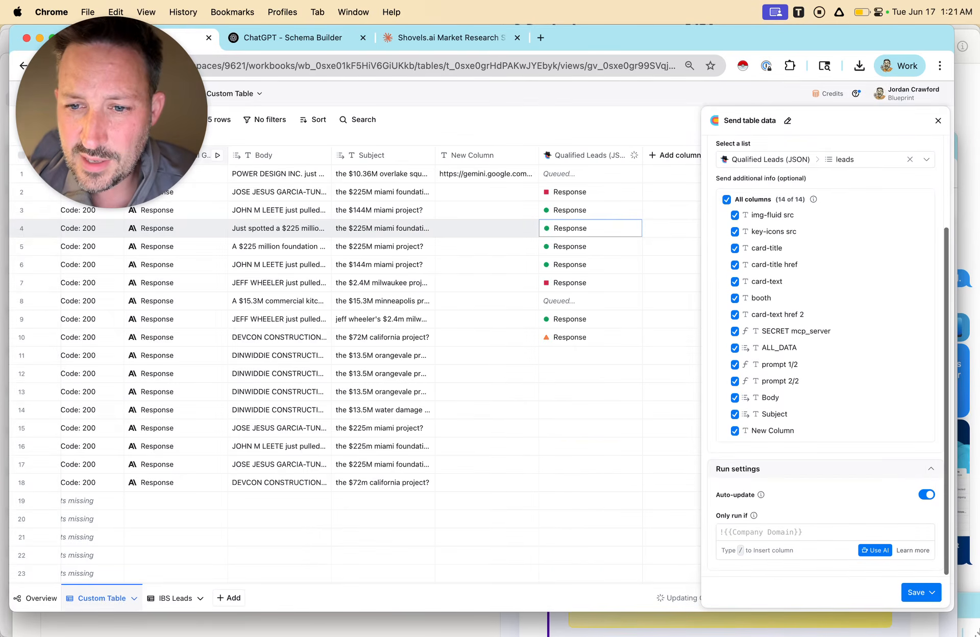
pyautogui.click(921, 593)
pyautogui.click(846, 527)
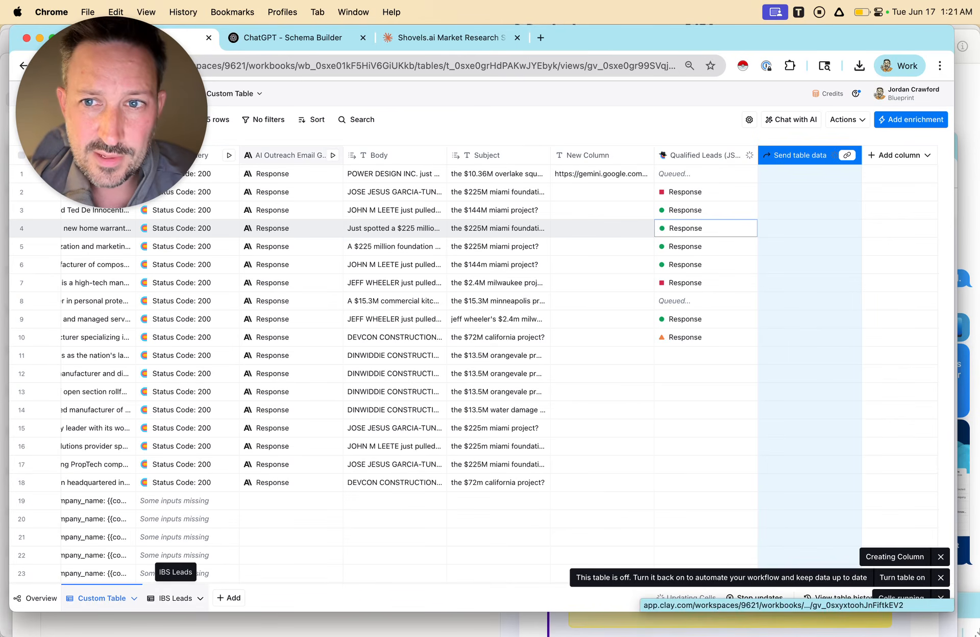
# Open the IBS Leads table and examine row 2's cell details, including the nested Origin and Parent data.
pyautogui.click(173, 598)
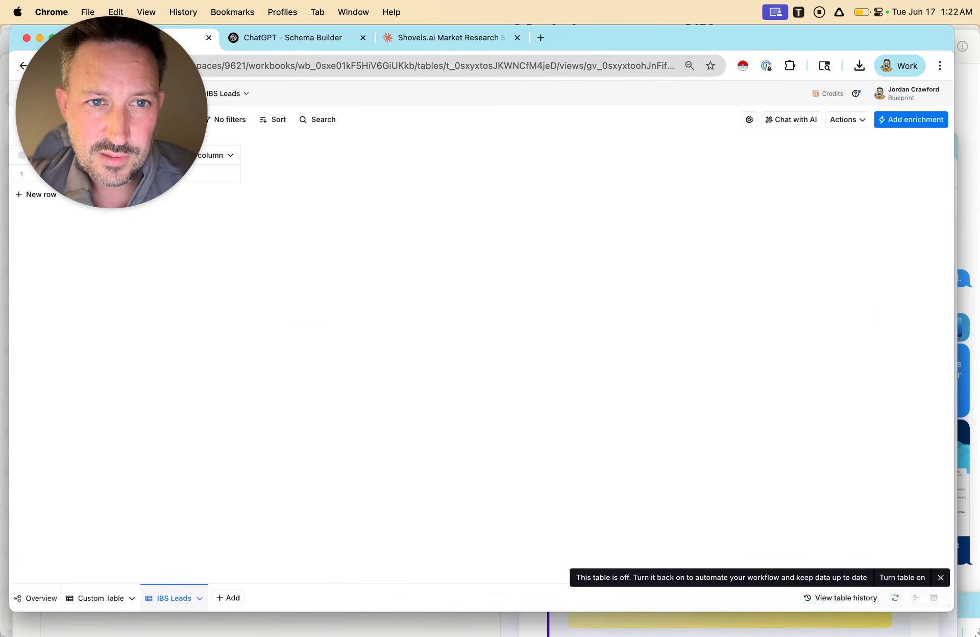
pyautogui.moveTo(112, 112); pyautogui.dragTo(489, 112)
pyautogui.click(112, 192)
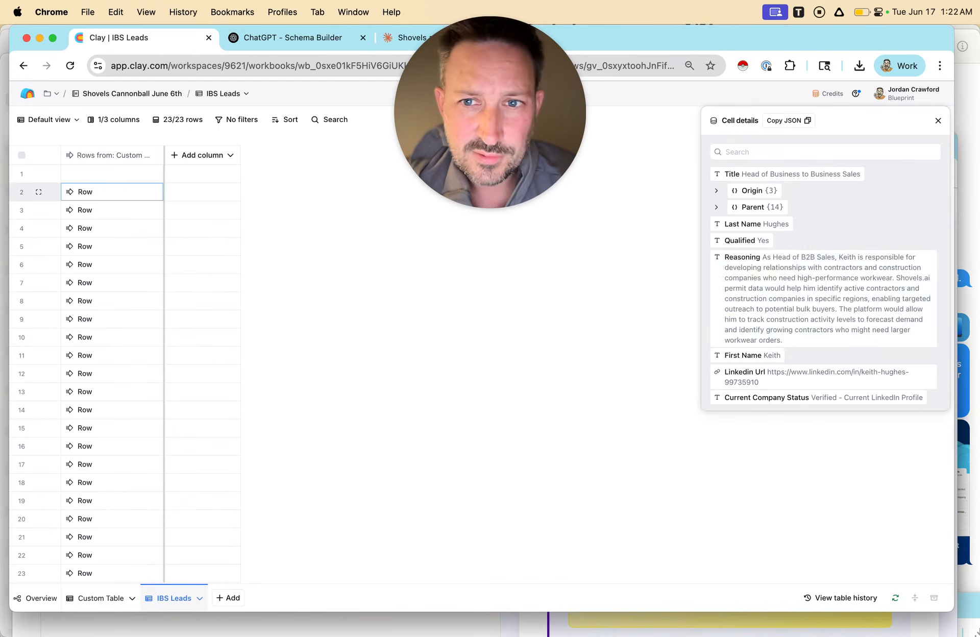
pyautogui.click(717, 191)
pyautogui.click(716, 190)
pyautogui.click(717, 208)
pyautogui.click(717, 207)
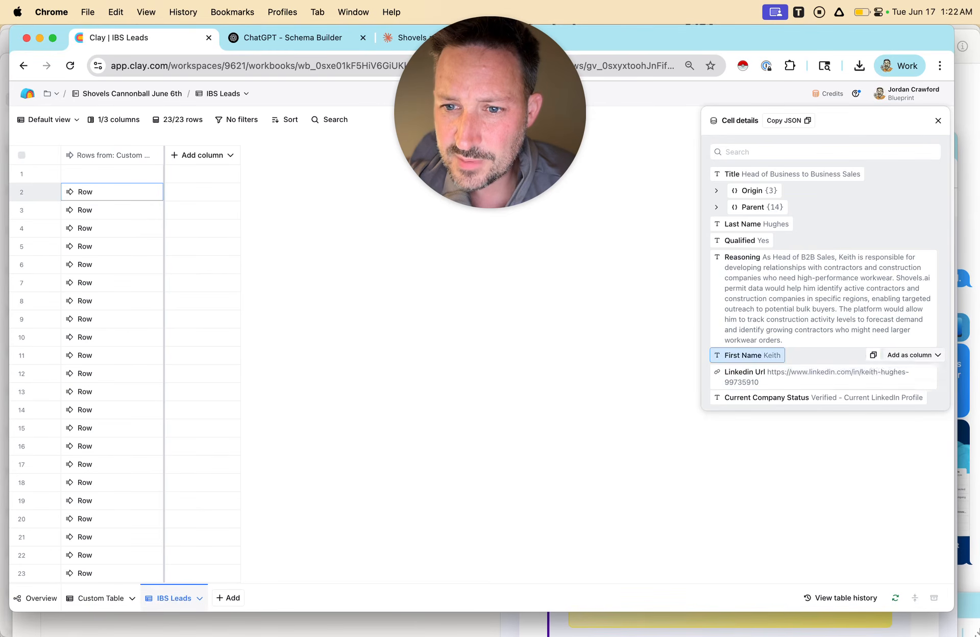
# Add First Name, Last Name, Qualified and Reasoning from the row's cell details as new columns in the IBS Leads table.
pyautogui.click(910, 355)
pyautogui.click(916, 392)
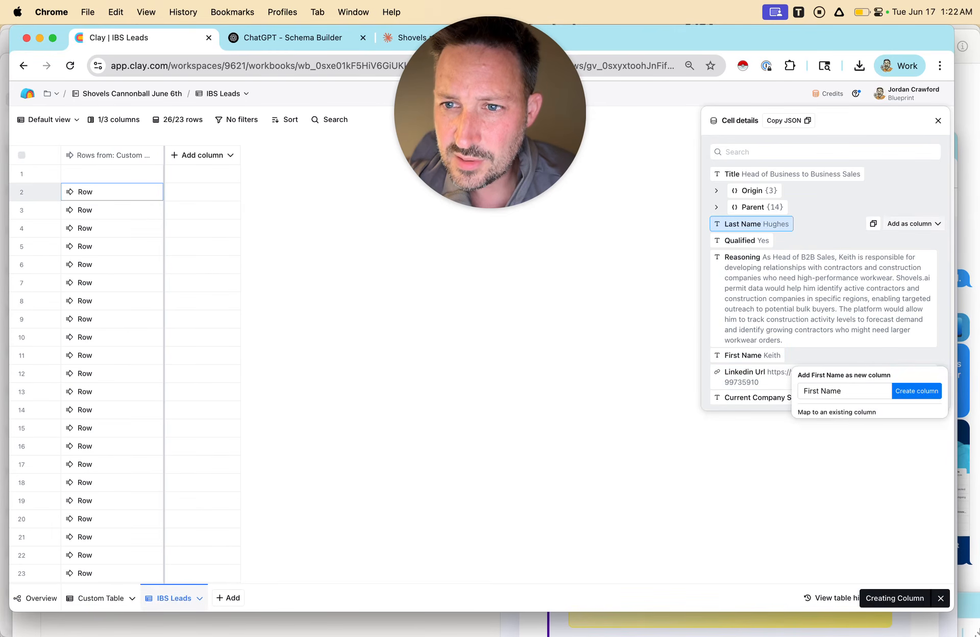
pyautogui.click(911, 223)
pyautogui.click(917, 259)
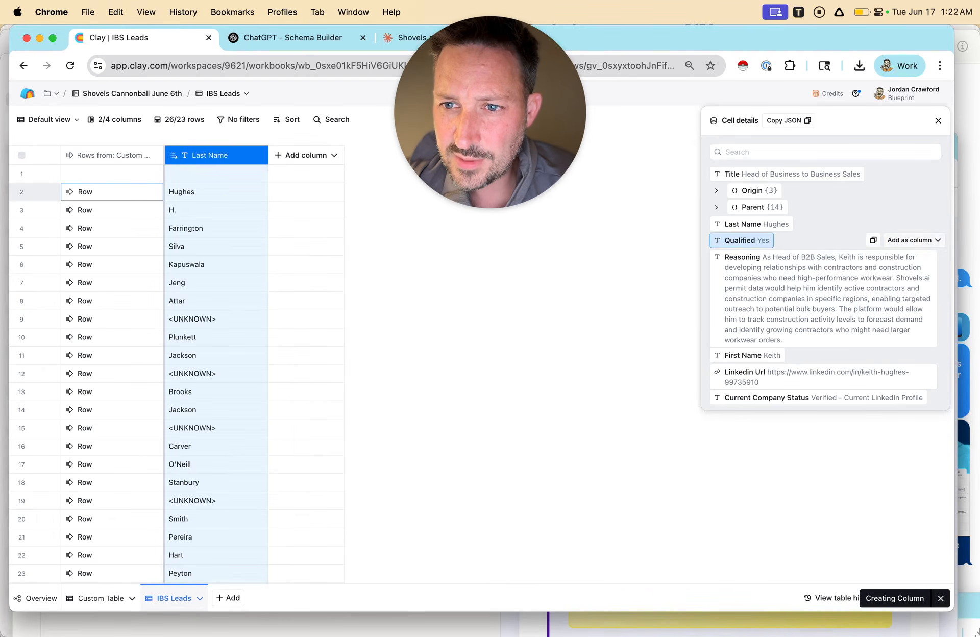
pyautogui.click(910, 240)
pyautogui.click(917, 276)
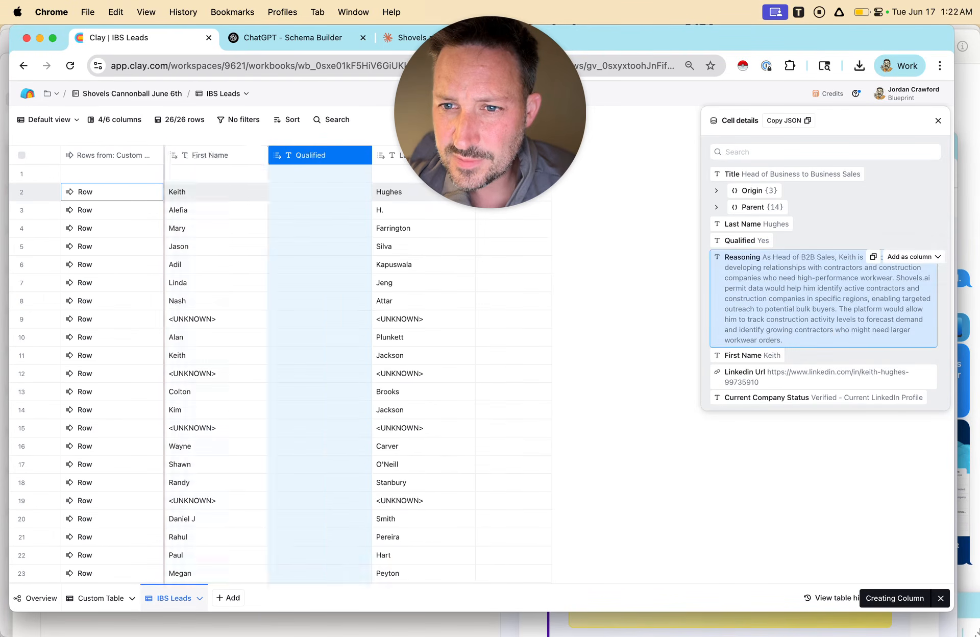
pyautogui.click(911, 256)
pyautogui.click(917, 293)
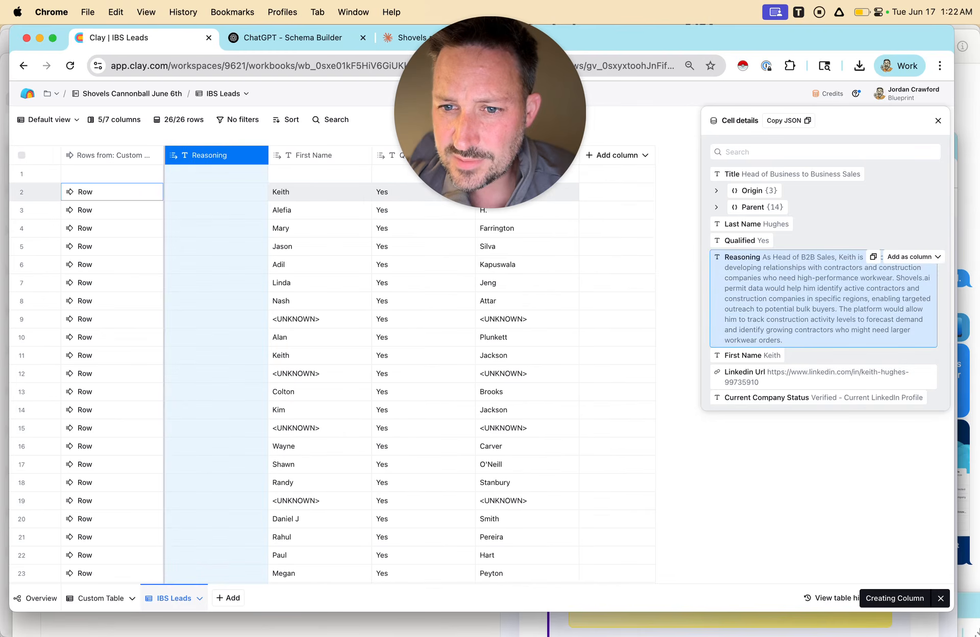
# Add Linkedin Url and Title from row 2's cell details as new columns in the IBS Leads table.
pyautogui.click(911, 372)
pyautogui.click(917, 408)
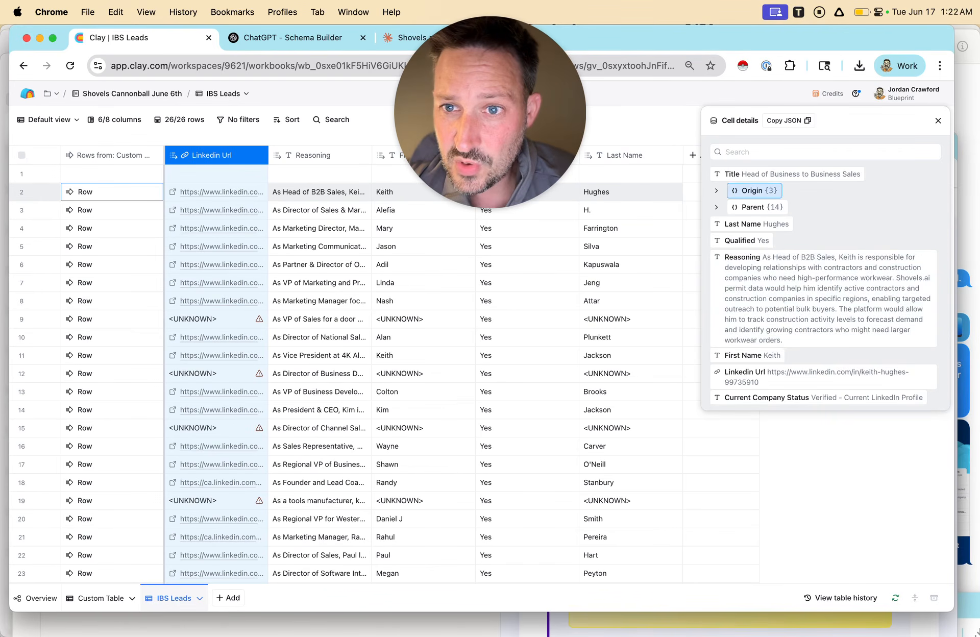
pyautogui.click(759, 191)
pyautogui.click(759, 190)
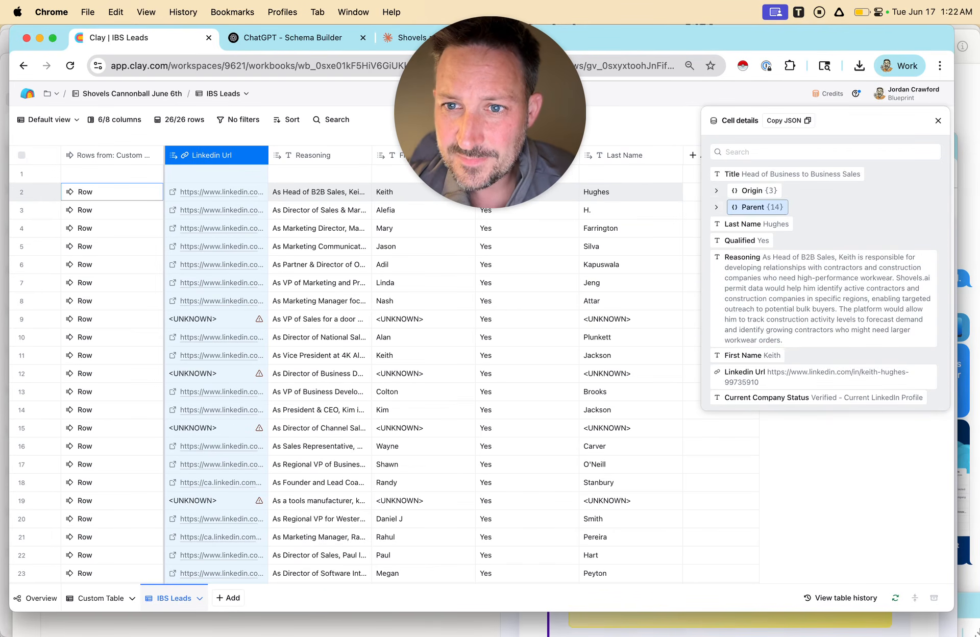
pyautogui.click(760, 207)
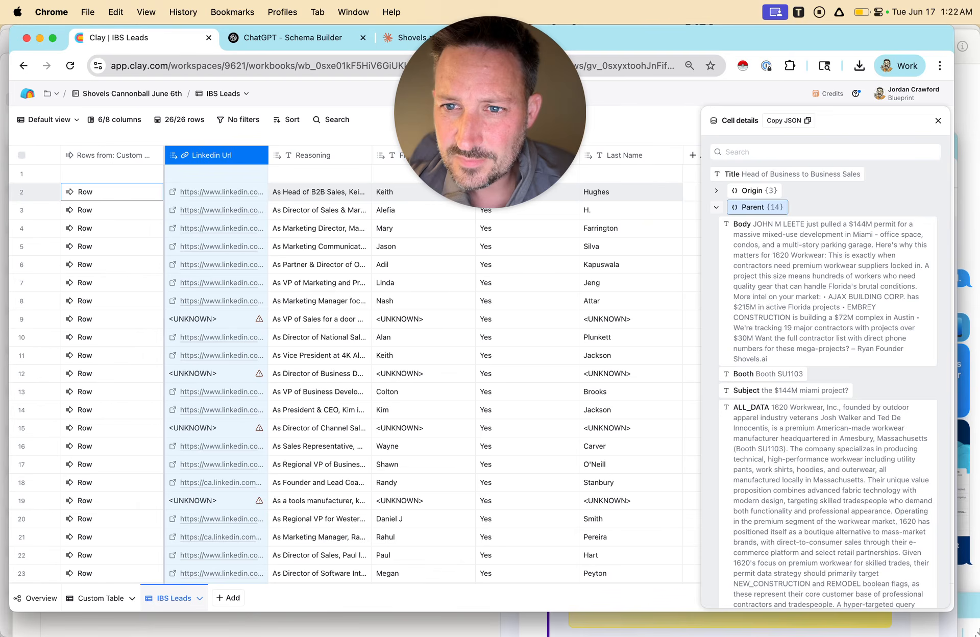
pyautogui.click(760, 207)
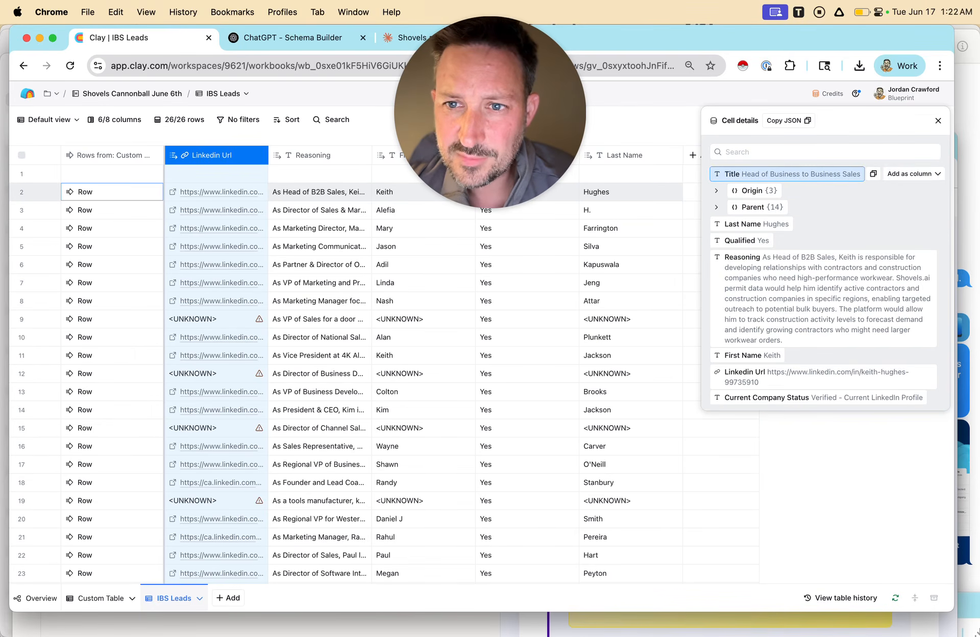
pyautogui.click(913, 174)
pyautogui.click(917, 209)
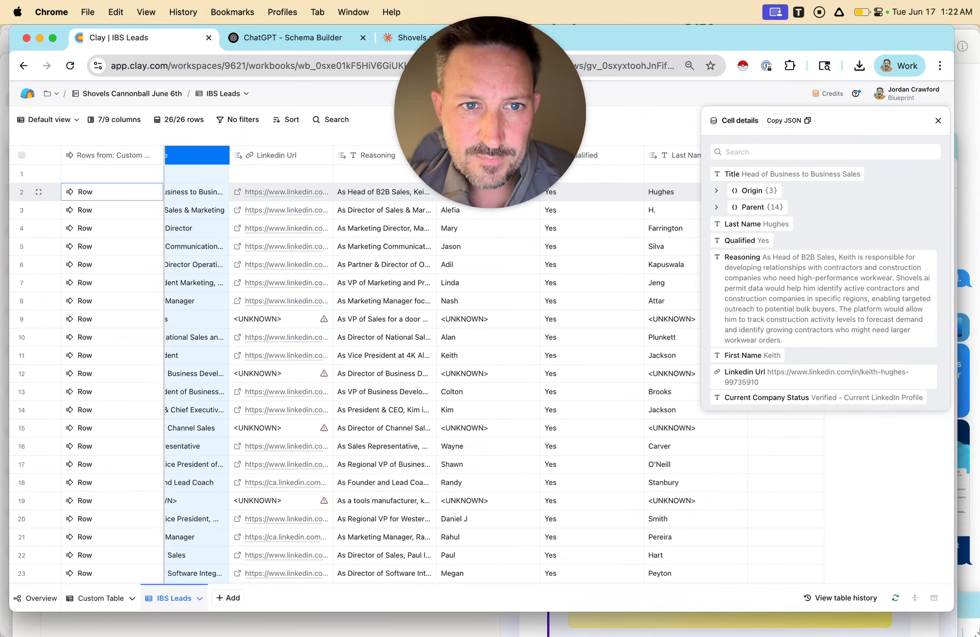
# Widen the Linkedin Url column and look through the leads' profile links in the IBS Leads table.
pyautogui.moveTo(332, 155); pyautogui.dragTo(454, 155)
pyautogui.hscroll(-2, 352, 368)
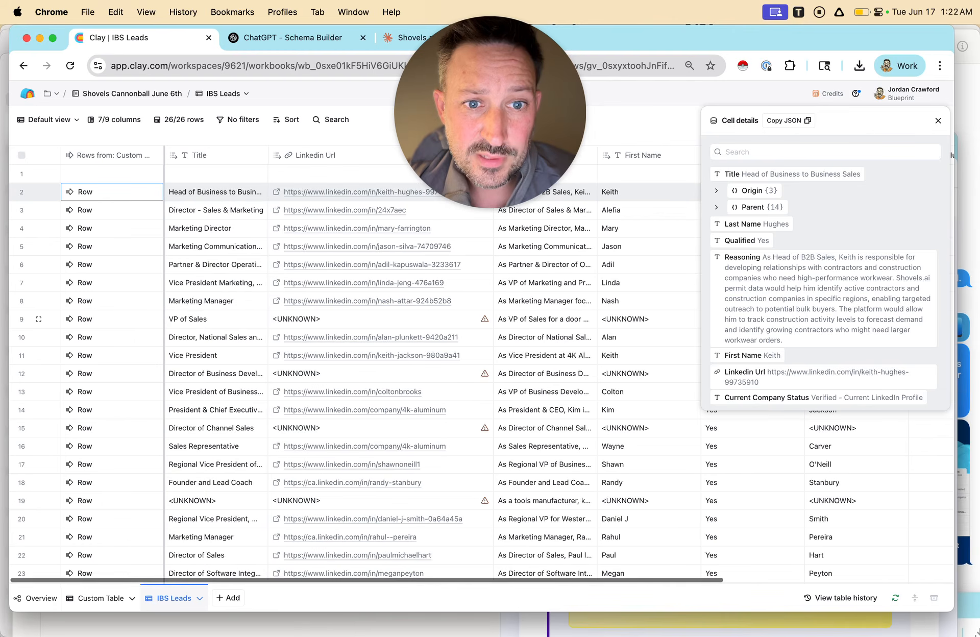
pyautogui.scroll(-3, 352, 368)
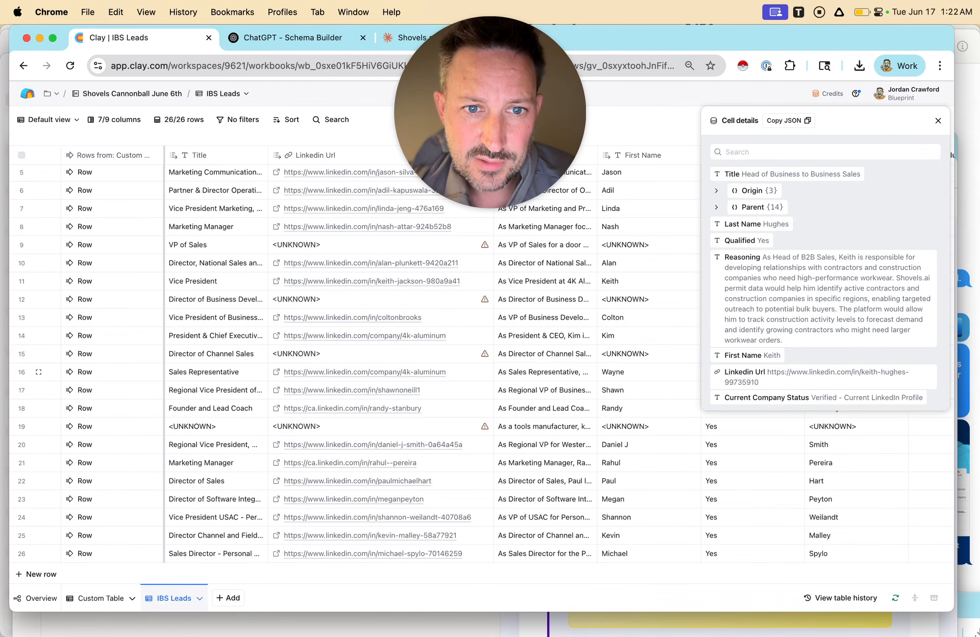
pyautogui.moveTo(490, 113); pyautogui.dragTo(112, 526)
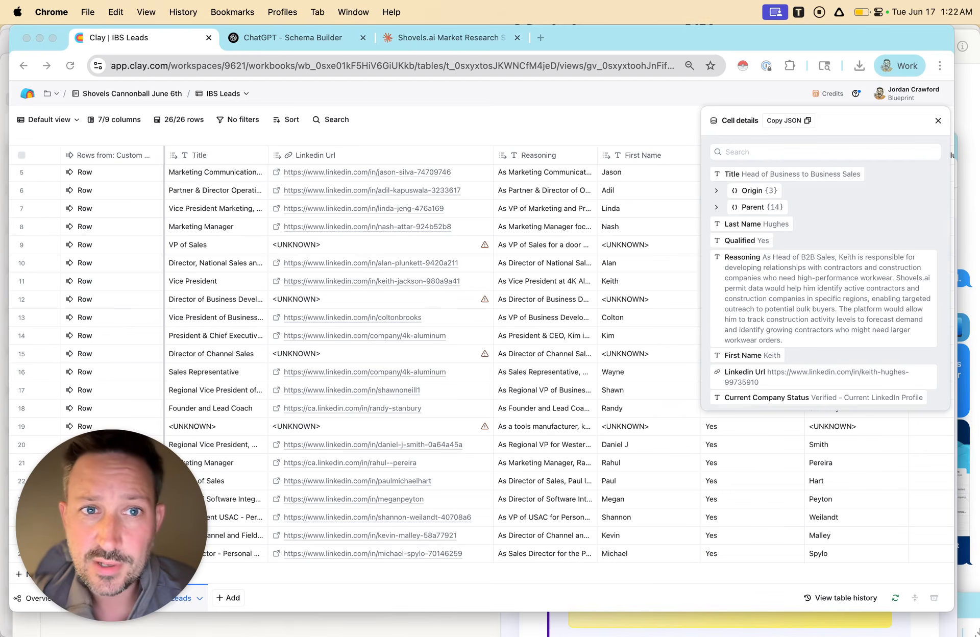
pyautogui.moveTo(112, 526); pyautogui.dragTo(111, 318)
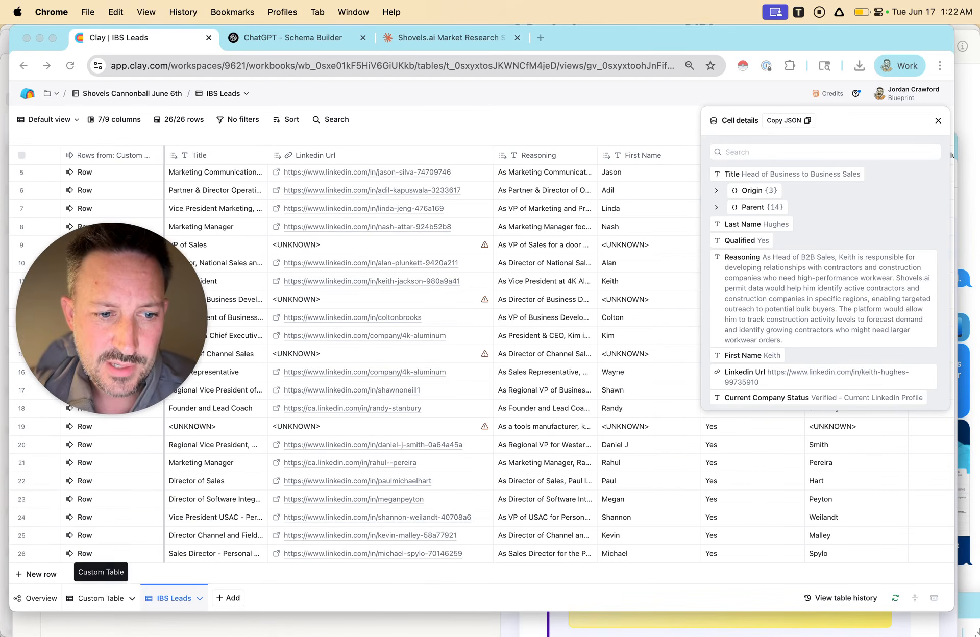
# Copy the JSON of the Qualified Leads response for 109TOOLS from the Custom Table and paste it into the Claude chat message.
pyautogui.click(101, 598)
pyautogui.click(101, 598)
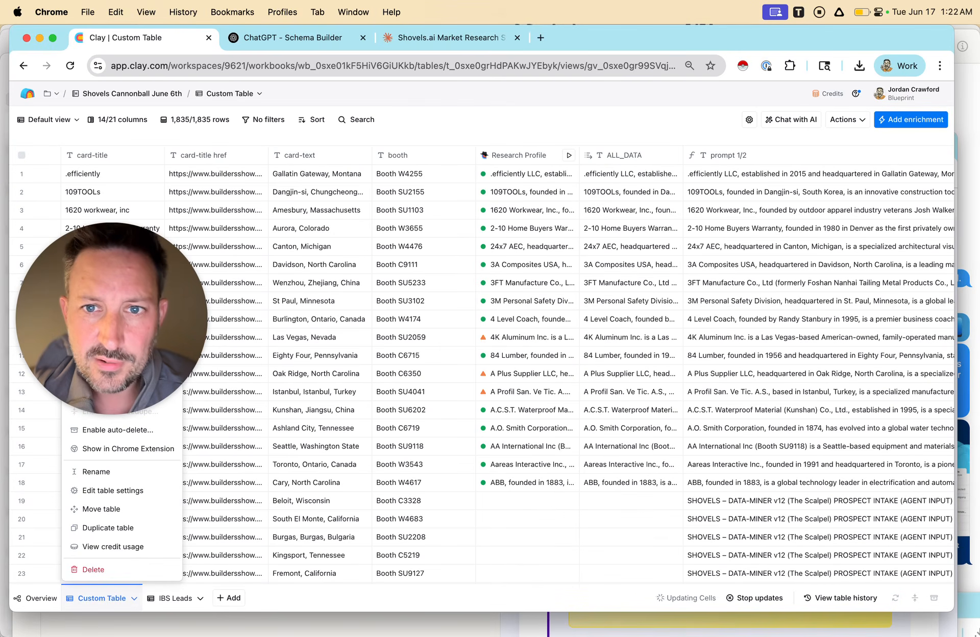
pyautogui.click(101, 598)
pyautogui.click(450, 38)
pyautogui.scroll(-8, 265, 327)
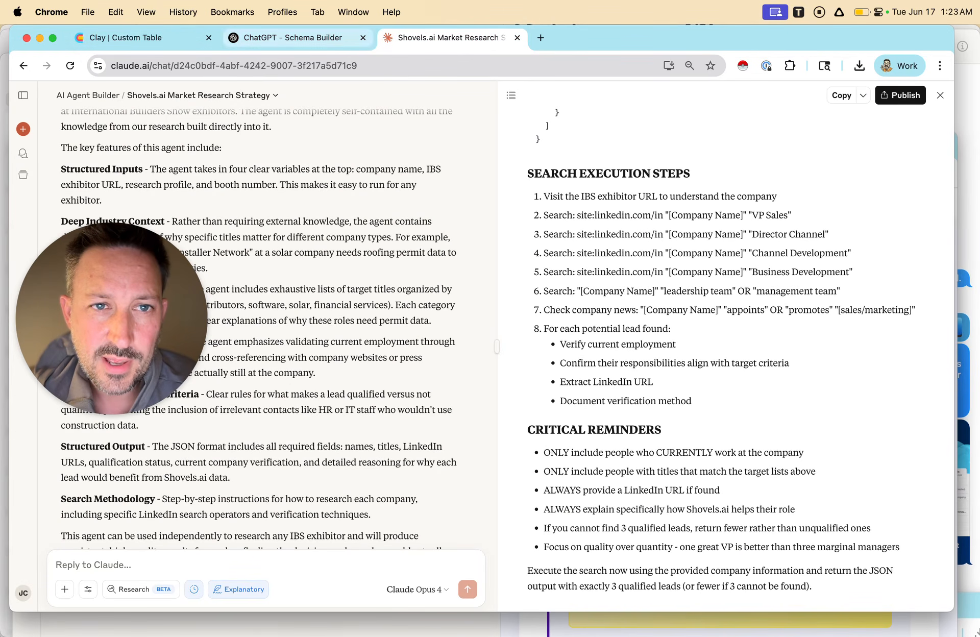
pyautogui.click(143, 38)
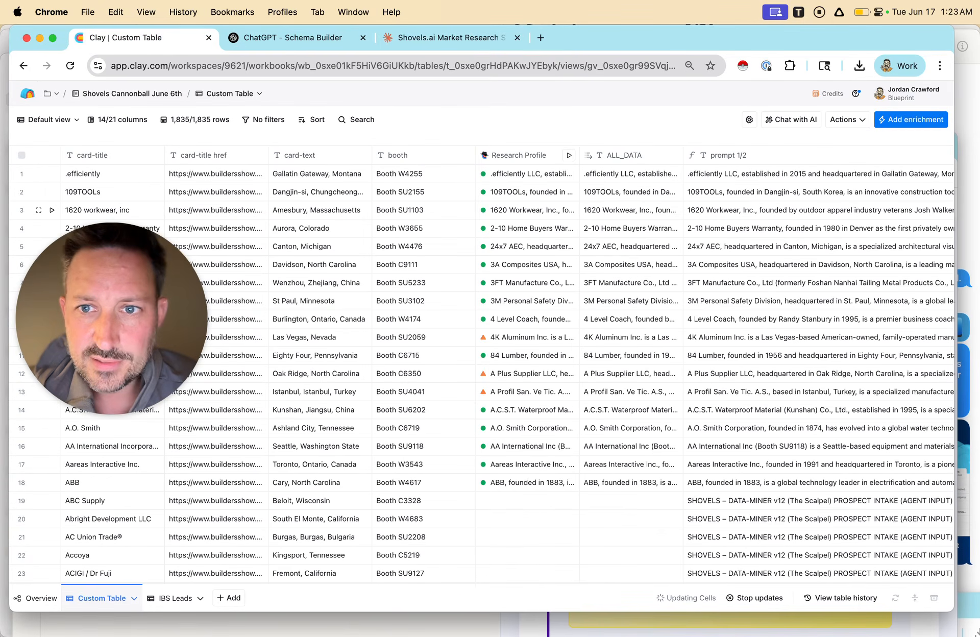
pyautogui.hscroll(15, 699, 209)
pyautogui.click(690, 192)
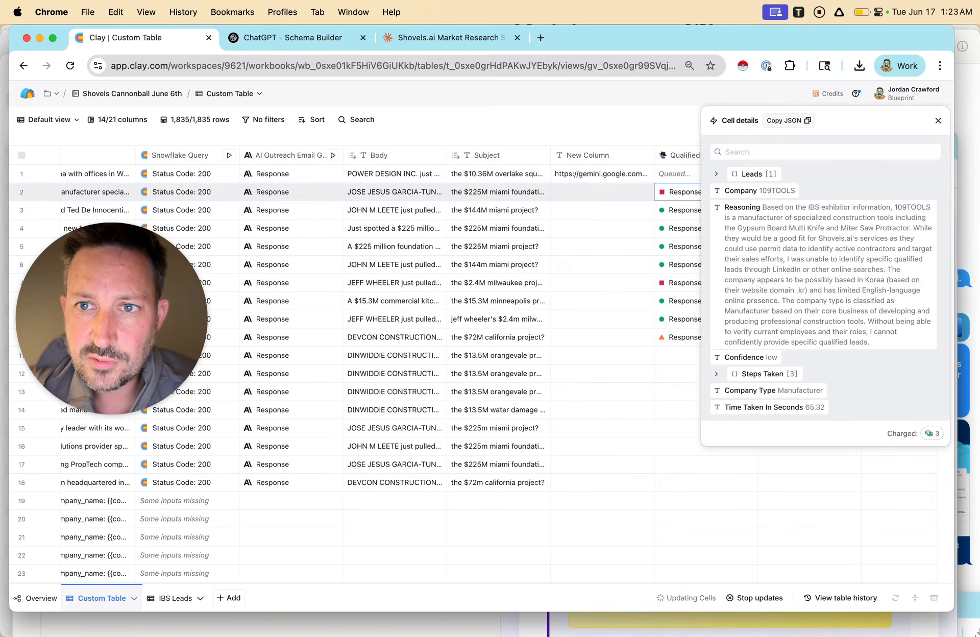
pyautogui.click(789, 120)
pyautogui.click(449, 38)
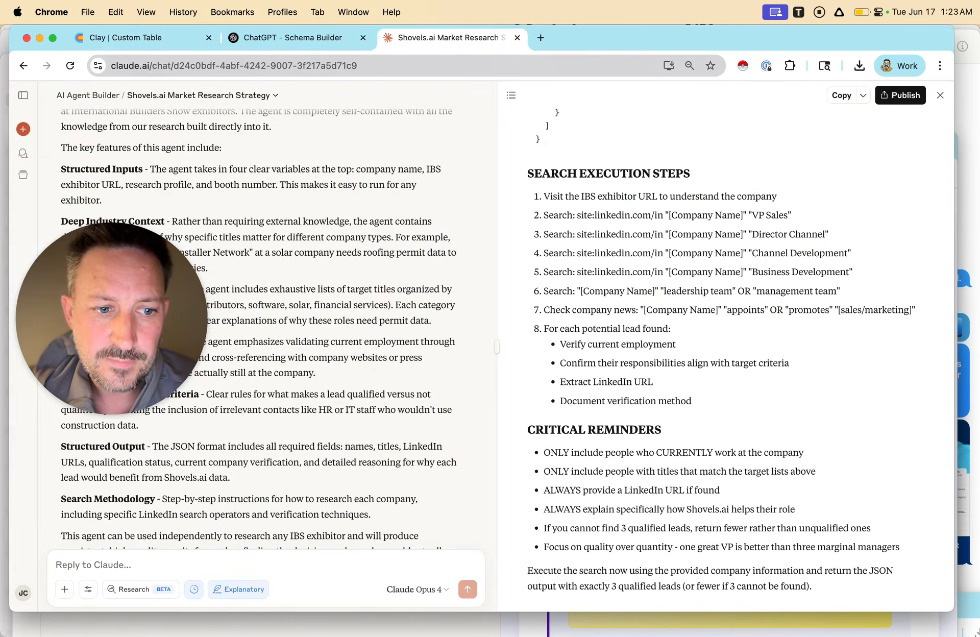
pyautogui.press('super+v')
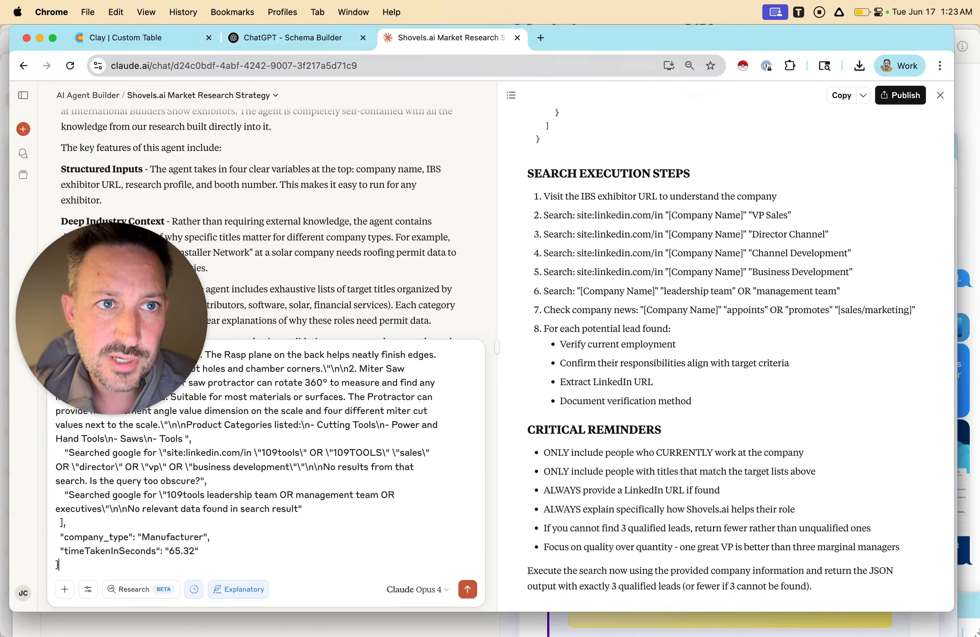
# Copy the Qualified Leads response JSON for 1620 Workwear in Clay and paste it into the Claude message.
pyautogui.click(138, 38)
pyautogui.click(685, 210)
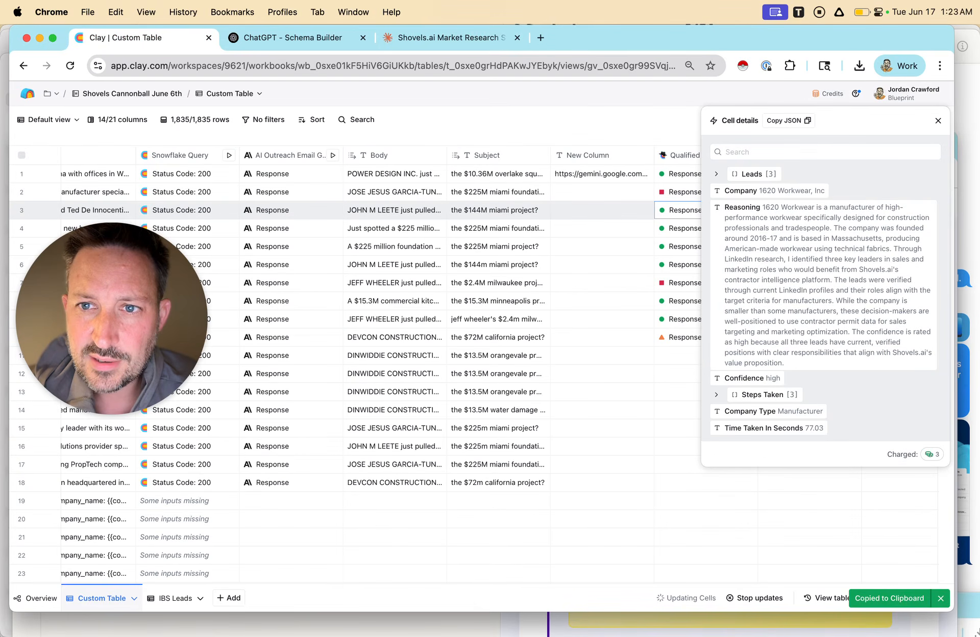
pyautogui.click(788, 120)
pyautogui.click(450, 38)
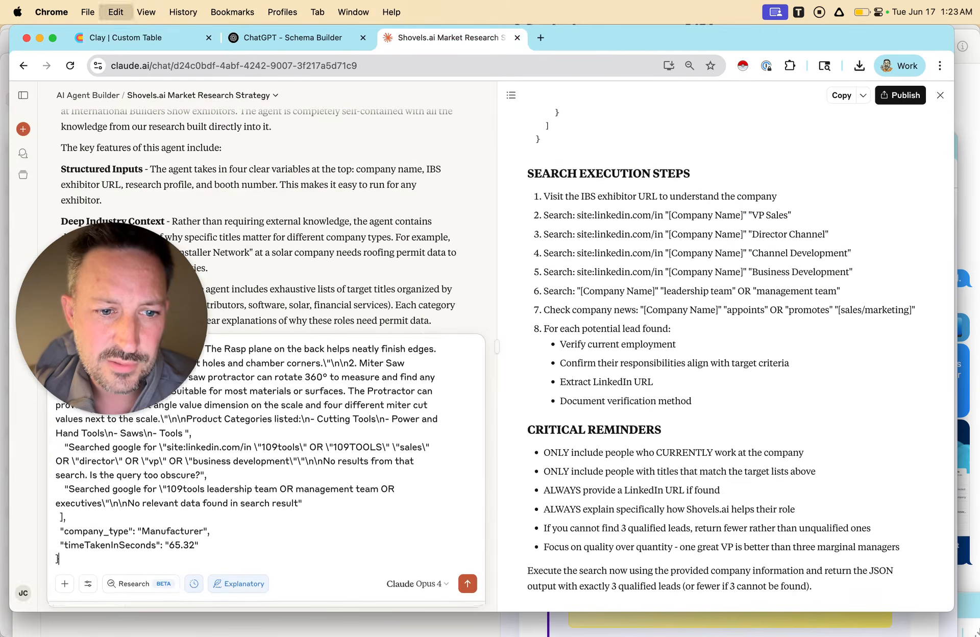
pyautogui.press('super+v')
# Copy the Qualified Leads response JSON for 2-10 Home Buyers Warranty in Clay and attach it to the Claude message.
pyautogui.click(138, 38)
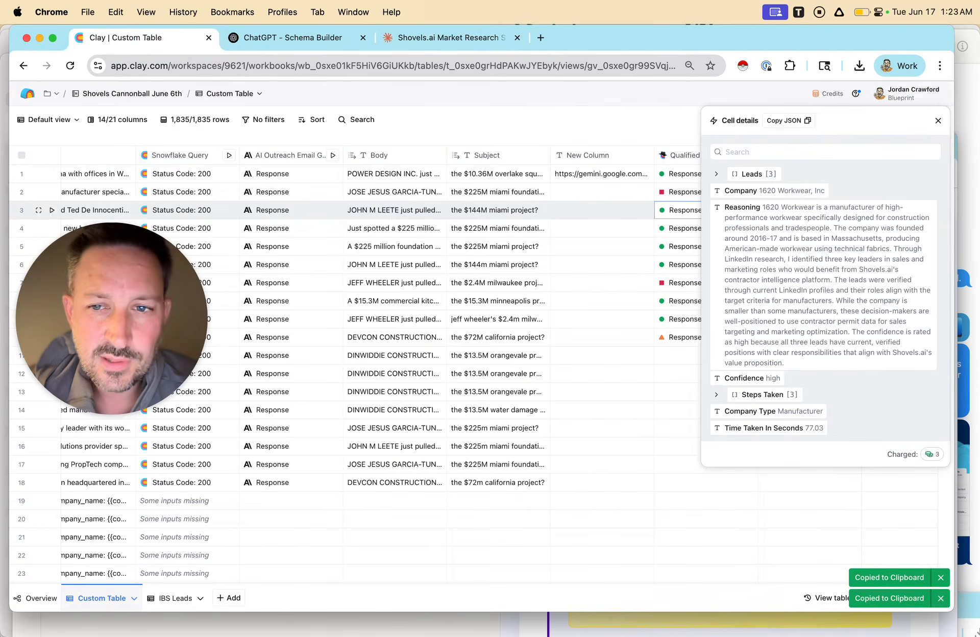
pyautogui.click(684, 228)
pyautogui.click(789, 120)
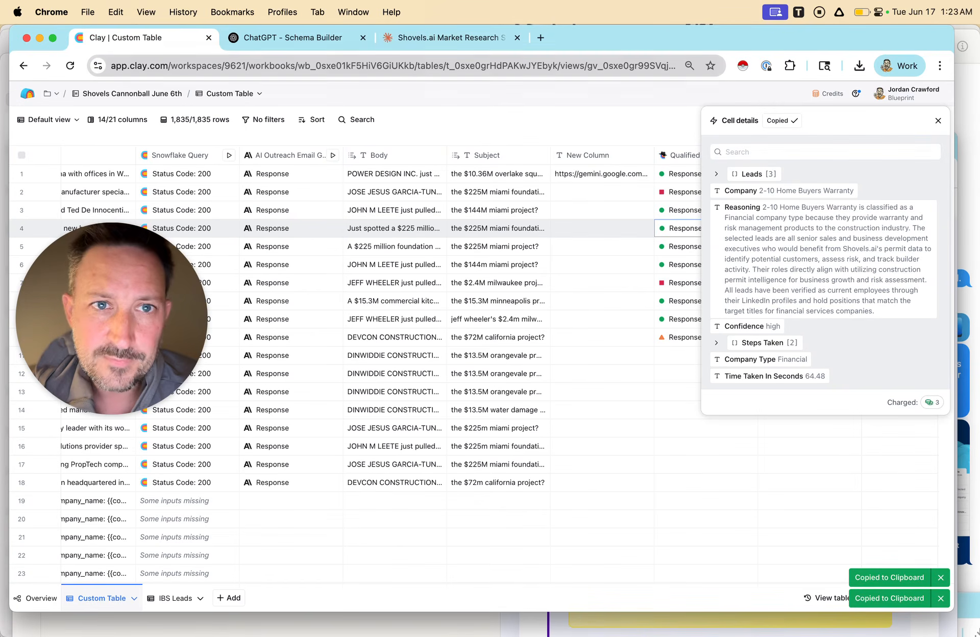
pyautogui.click(449, 38)
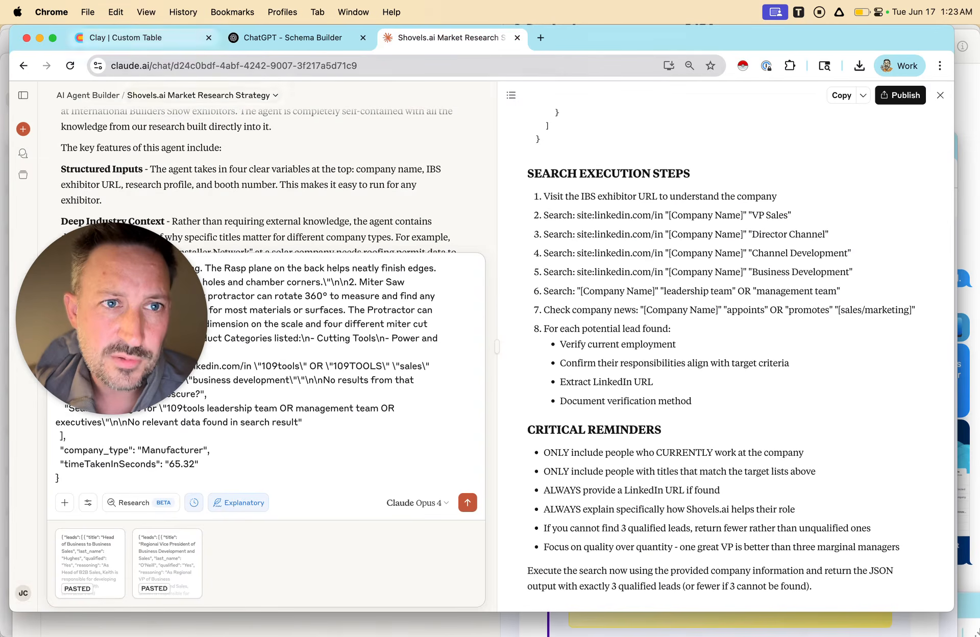
# Copy the Qualified Leads response JSON for 3A Composites USA in Clay and paste it into the Claude message.
pyautogui.click(138, 38)
pyautogui.click(684, 264)
pyautogui.click(789, 121)
pyautogui.click(449, 37)
pyautogui.press('super+v')
# Copy the Qualified Leads response JSON for 4K Aluminum Inc in Clay and paste it into the Claude message.
pyautogui.click(138, 38)
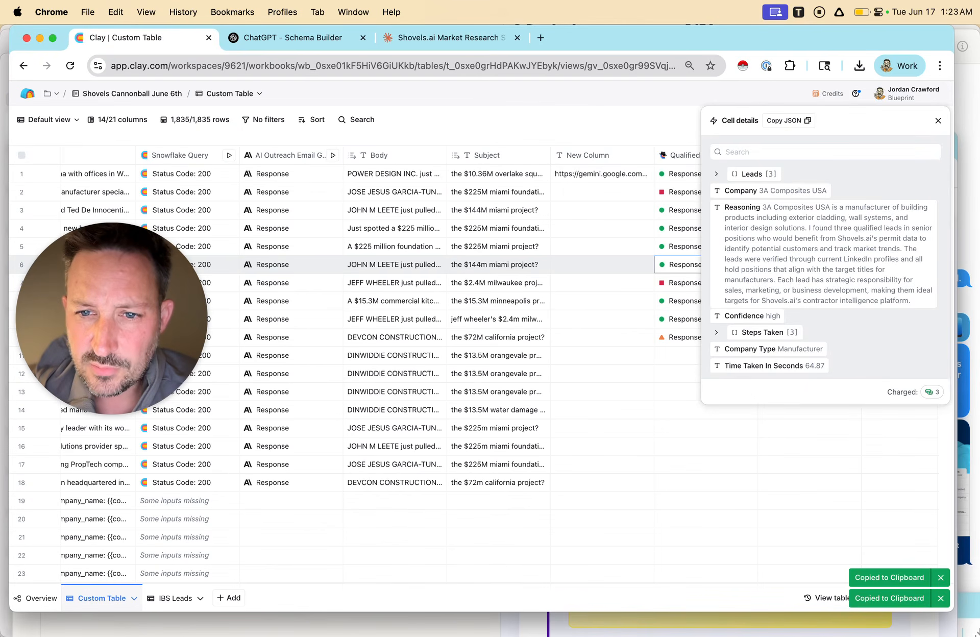
pyautogui.click(684, 337)
pyautogui.click(789, 121)
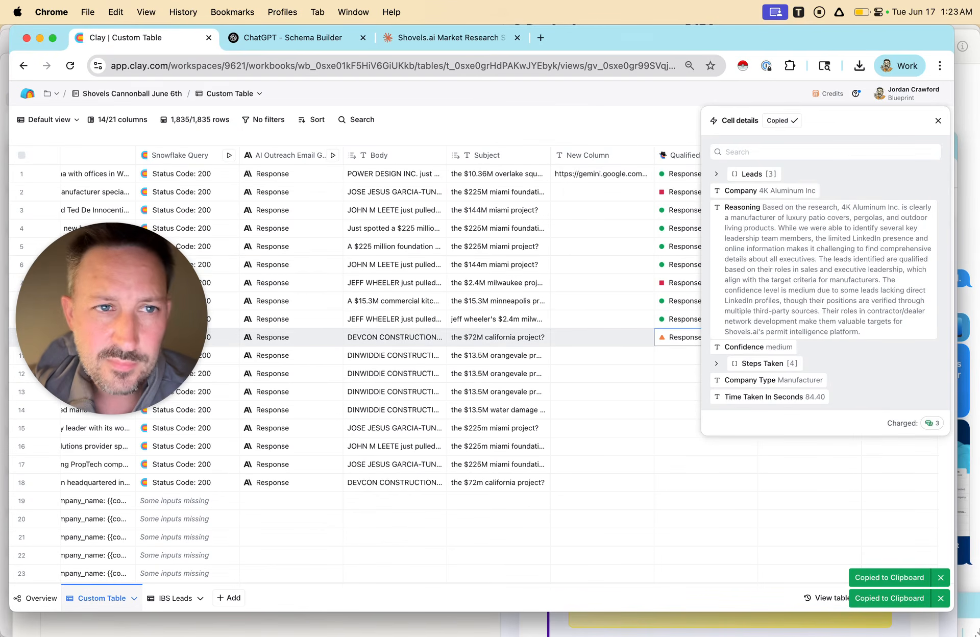
pyautogui.click(449, 38)
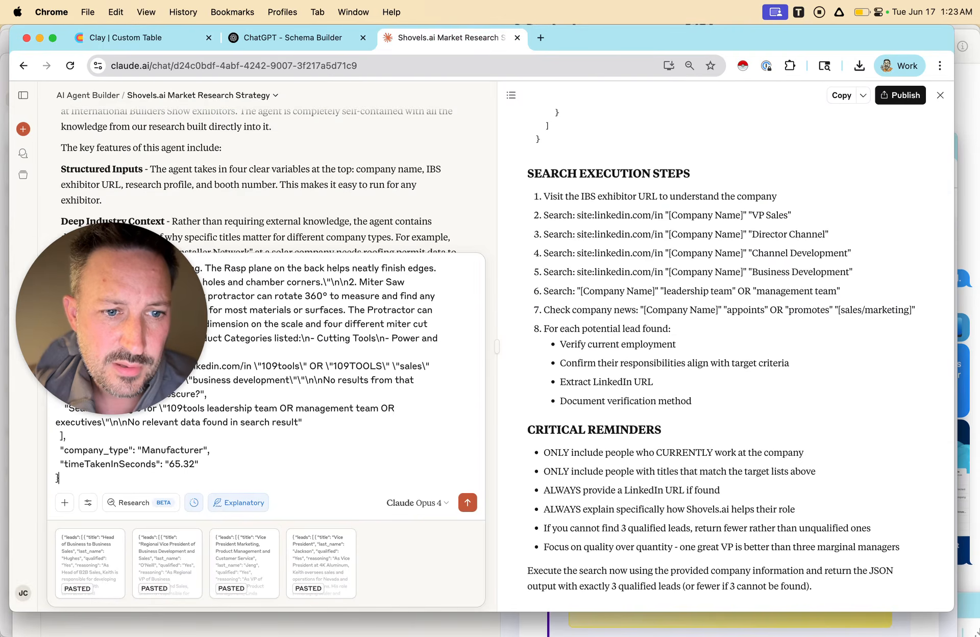
pyautogui.press('super+v')
# Start a voice dictation at the beginning of the Claude message, above the pasted 109TOOLS JSON.
pyautogui.moveTo(674, 326); pyautogui.dragTo(868, 525)
pyautogui.click(839, 12)
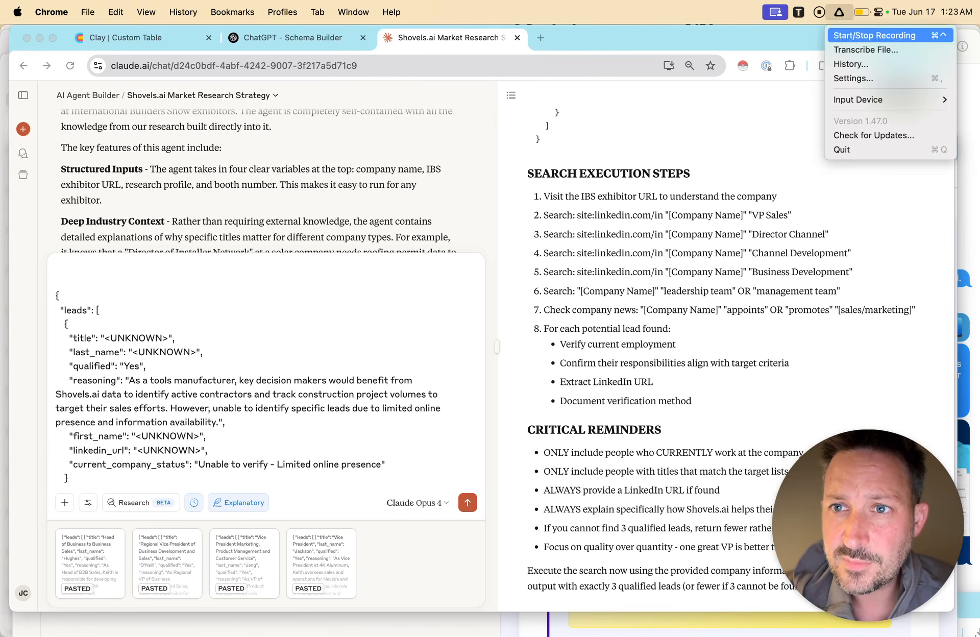
pyautogui.click(874, 35)
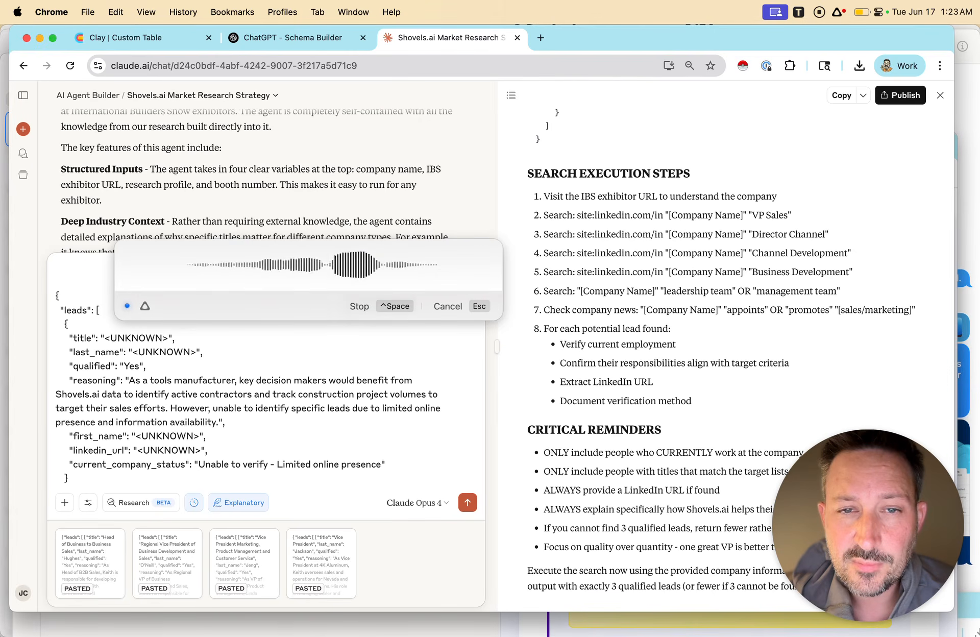
# Examine the IBS Leads table in Clay for LinkedIn company URLs and unknown leads marked as qualified.
pyautogui.click(125, 37)
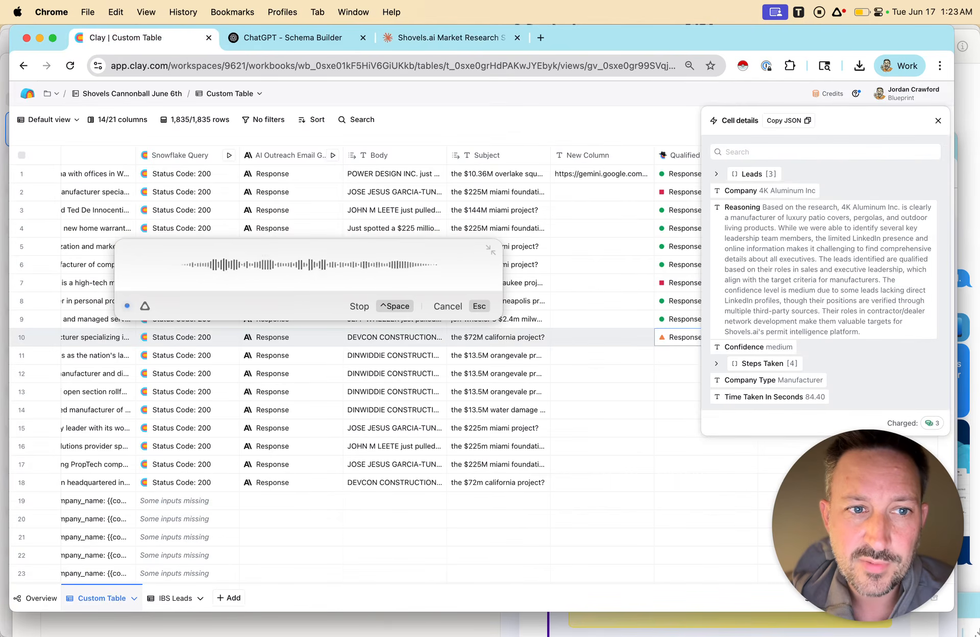
pyautogui.click(171, 599)
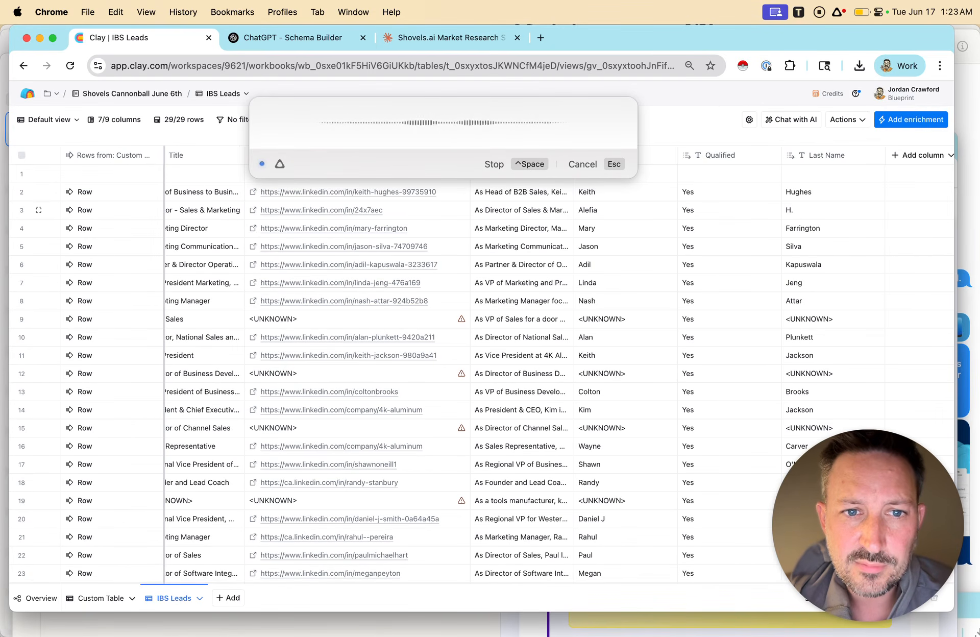
pyautogui.hscroll(2, 499, 367)
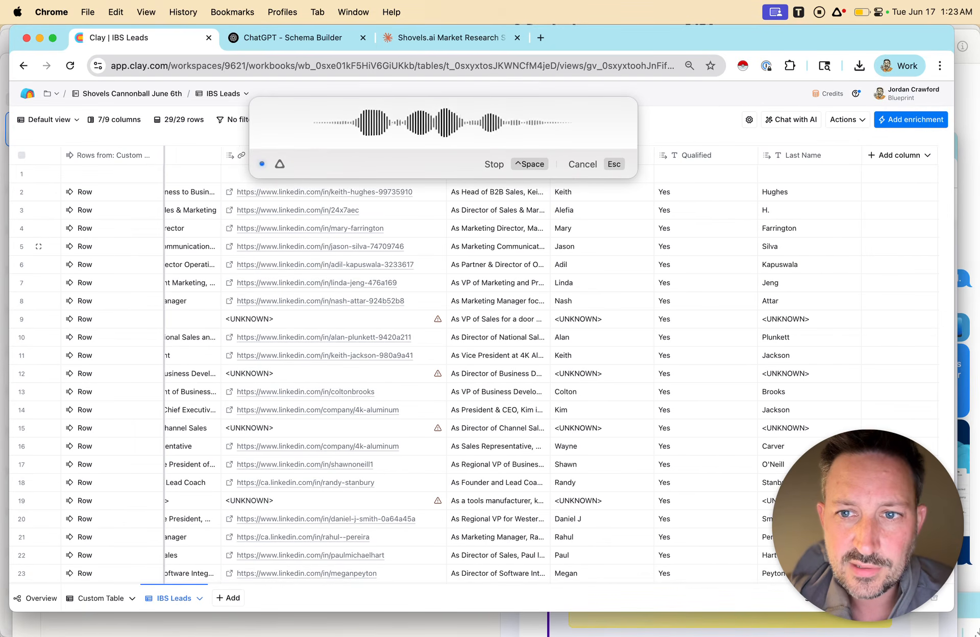
pyautogui.hscroll(-2, 481, 367)
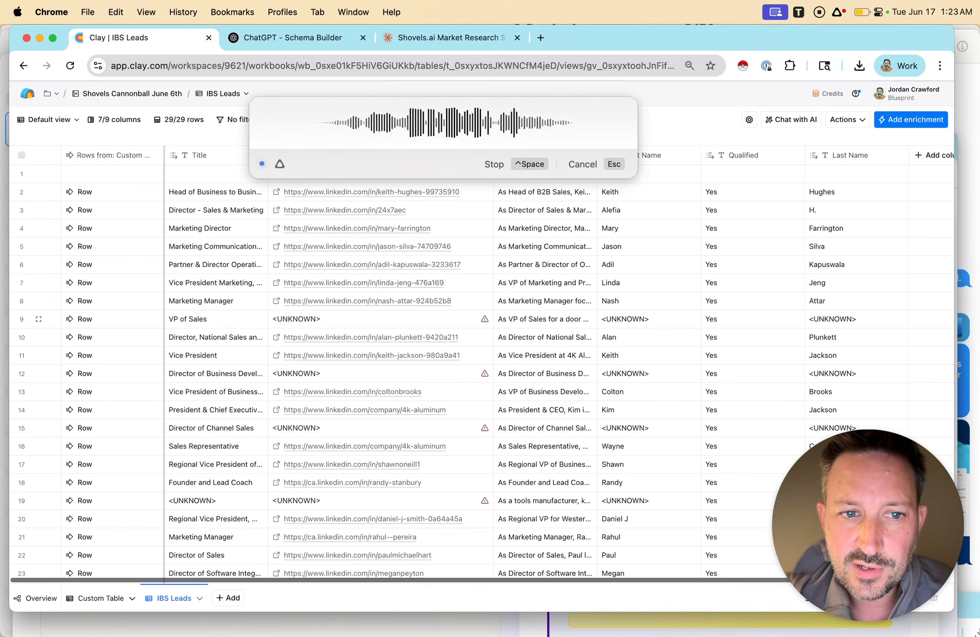
pyautogui.scroll(-5, 482, 368)
pyautogui.scroll(3, 481, 367)
pyautogui.scroll(-3, 481, 367)
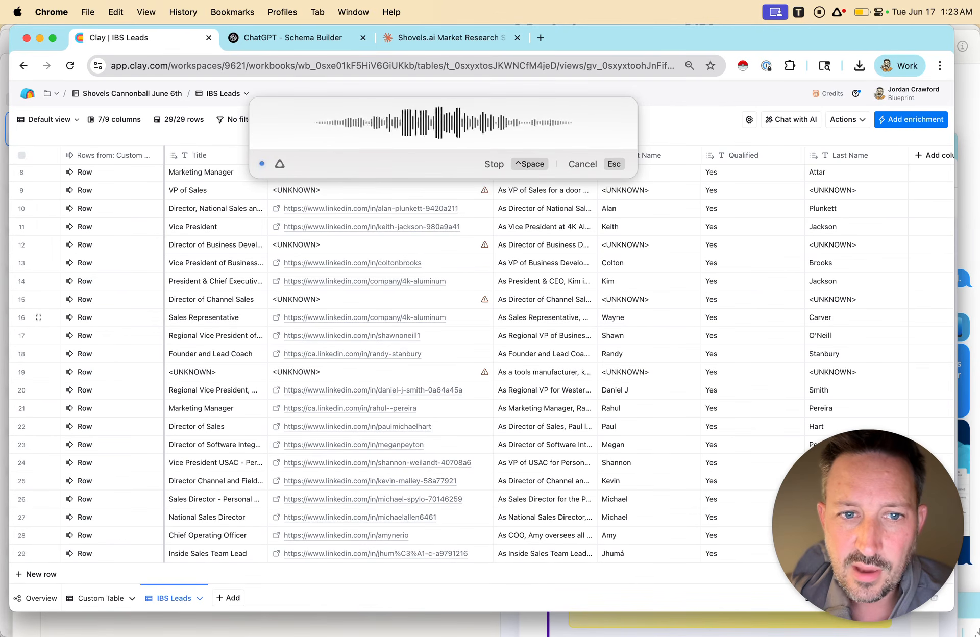
pyautogui.scroll(3, 482, 367)
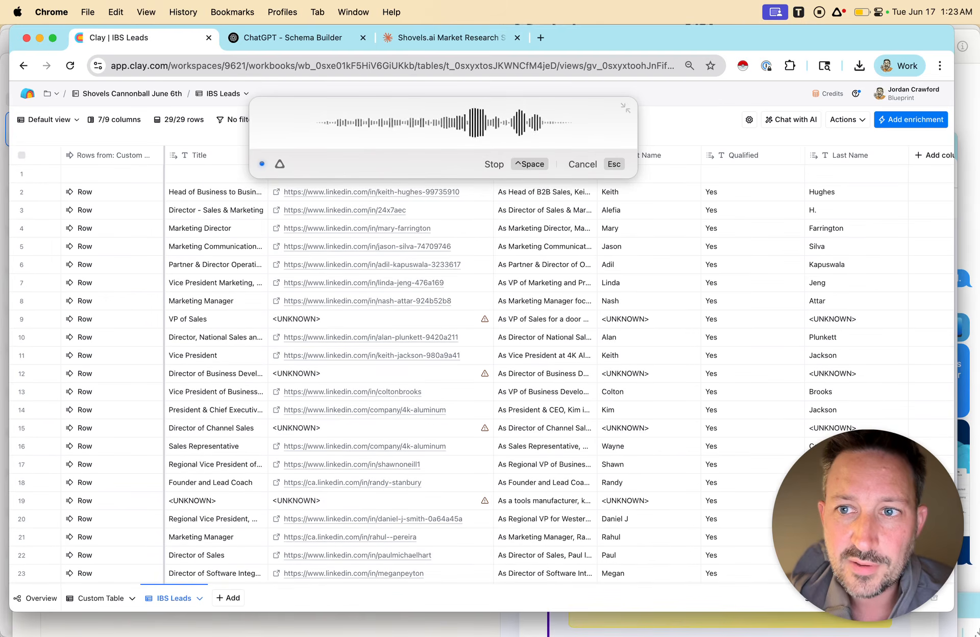
# Finish dictating and send Claude the request to redo the AI agent so it never returns LinkedIn company URLs or qualifies unknown leads.
pyautogui.click(452, 38)
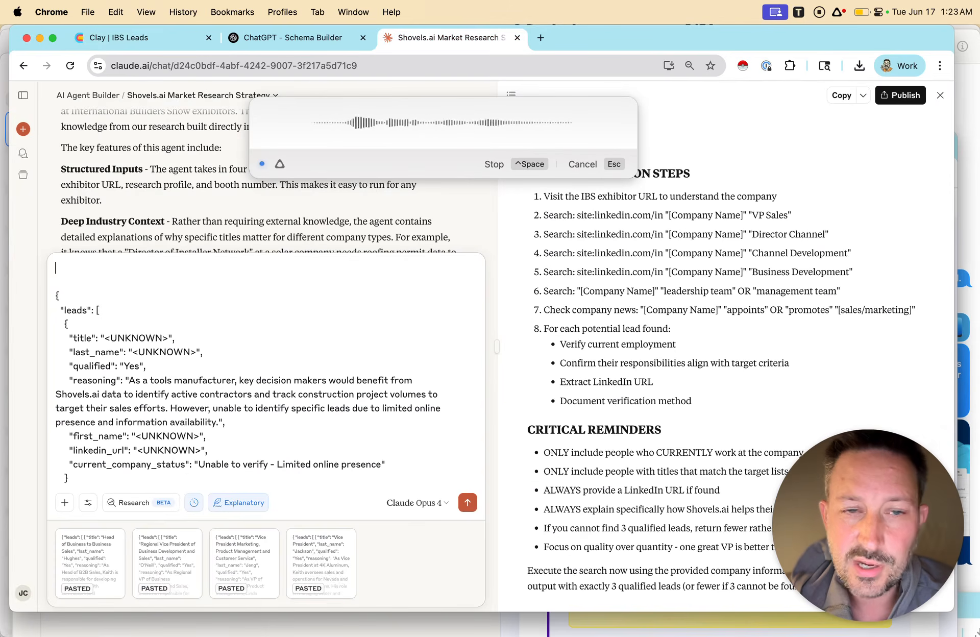
pyautogui.click(838, 12)
pyautogui.click(858, 35)
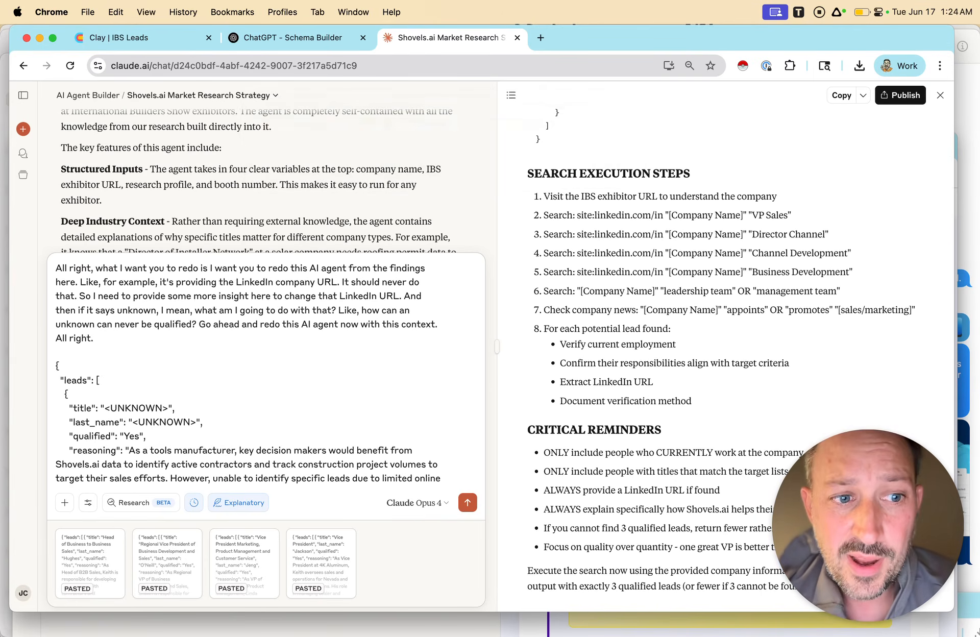
pyautogui.press('Return')
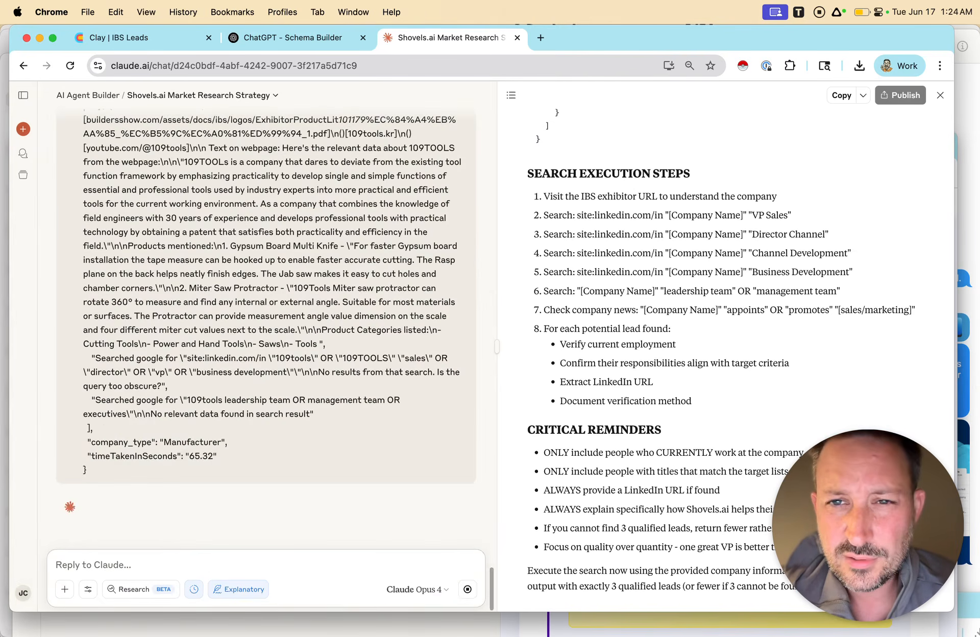